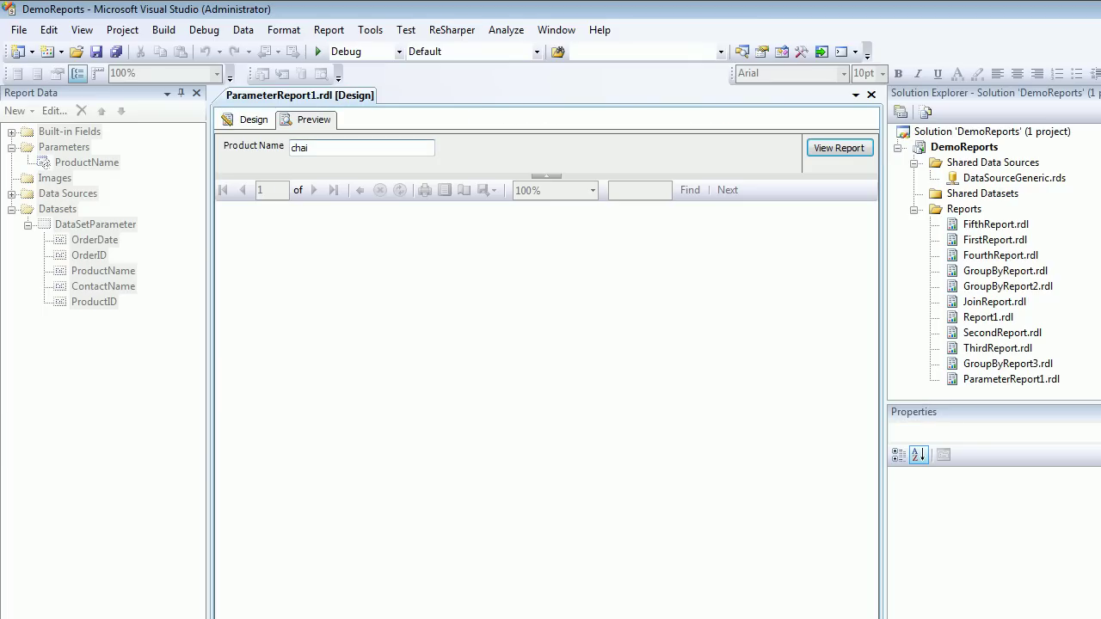
- Preview the report for product names chai, chang and chang 424234, and clear the Product Name value
key(Return)
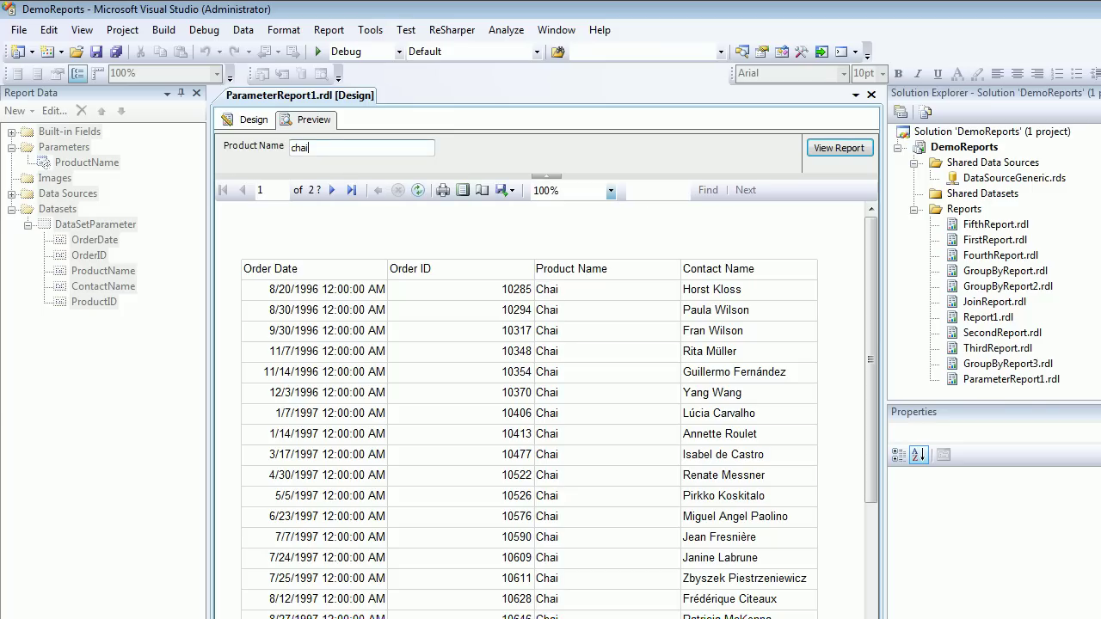
key(BackSpace)
text(ng)
key(Return)
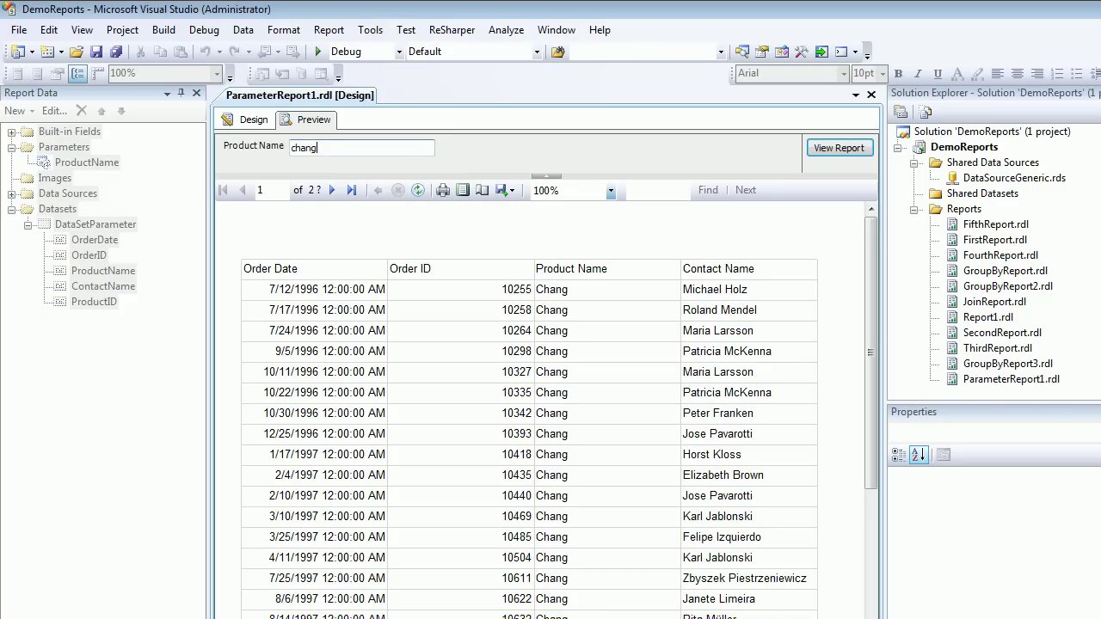
text(424234)
key(Return)
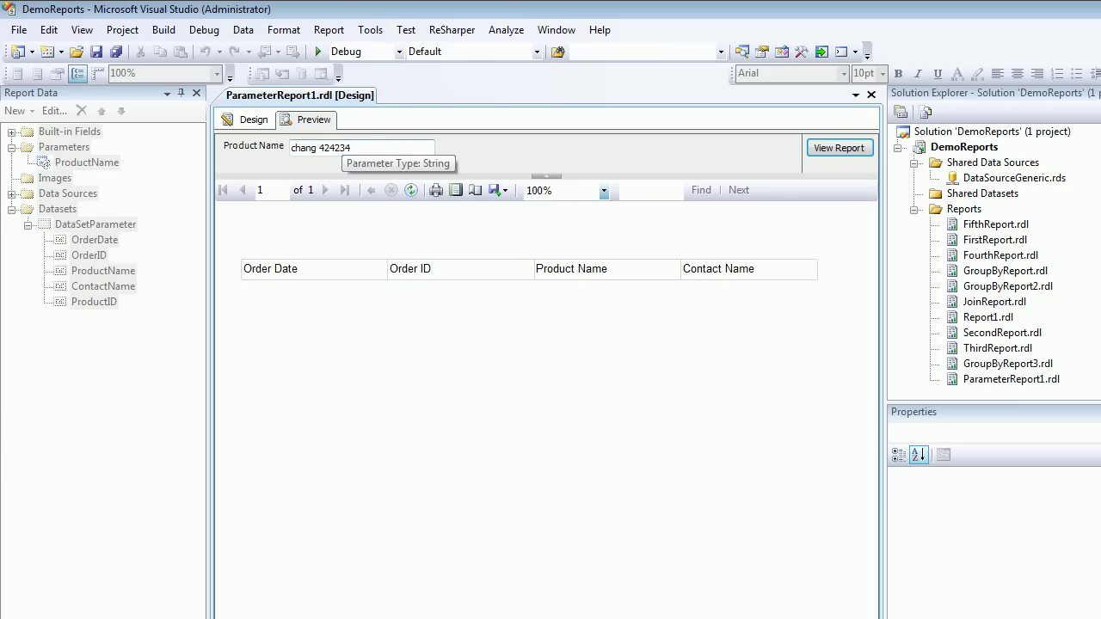
key(shift+Home)
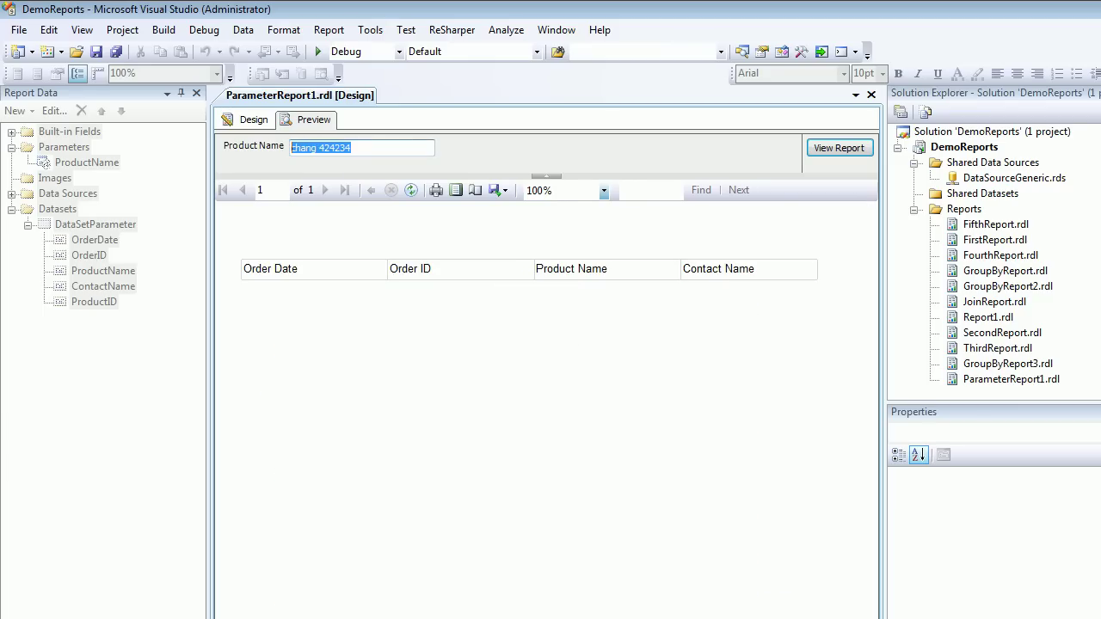
key(BackSpace)
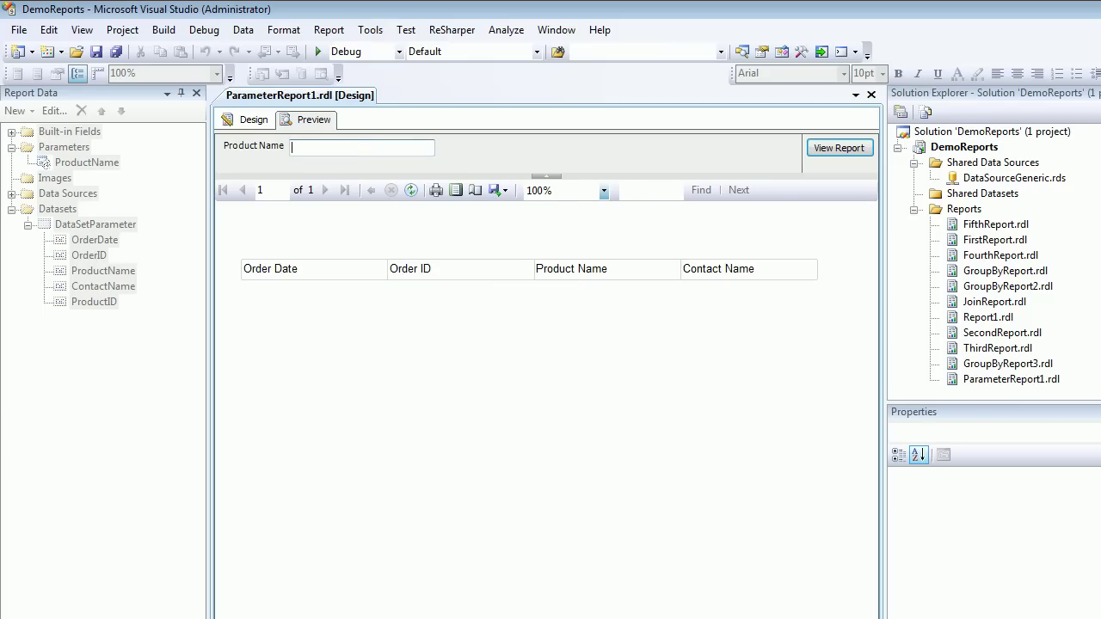
click(247, 119)
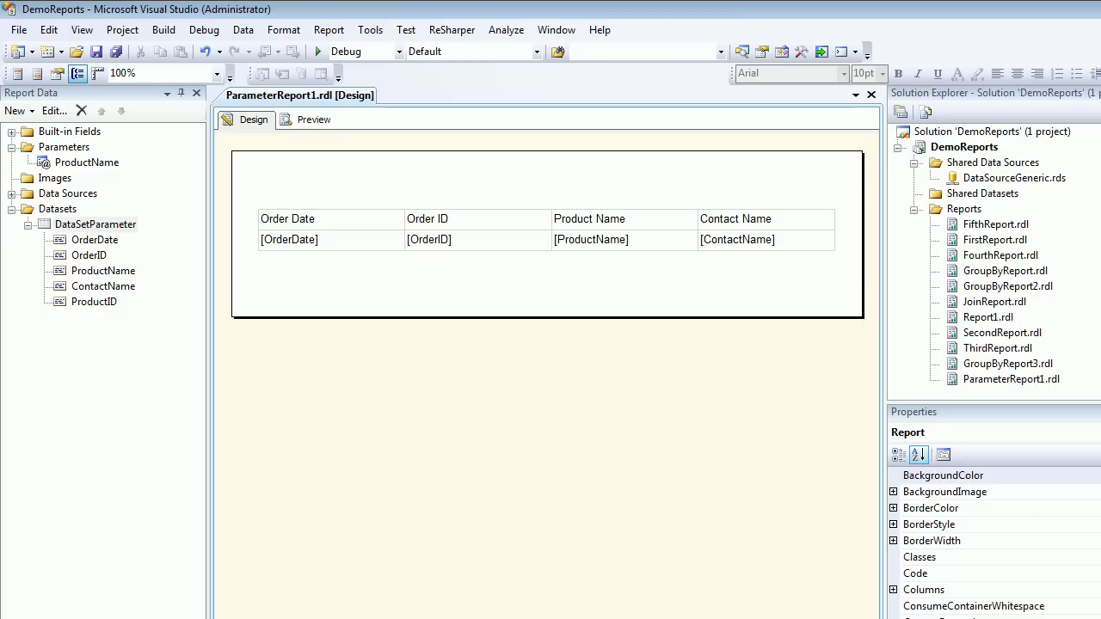
click(313, 120)
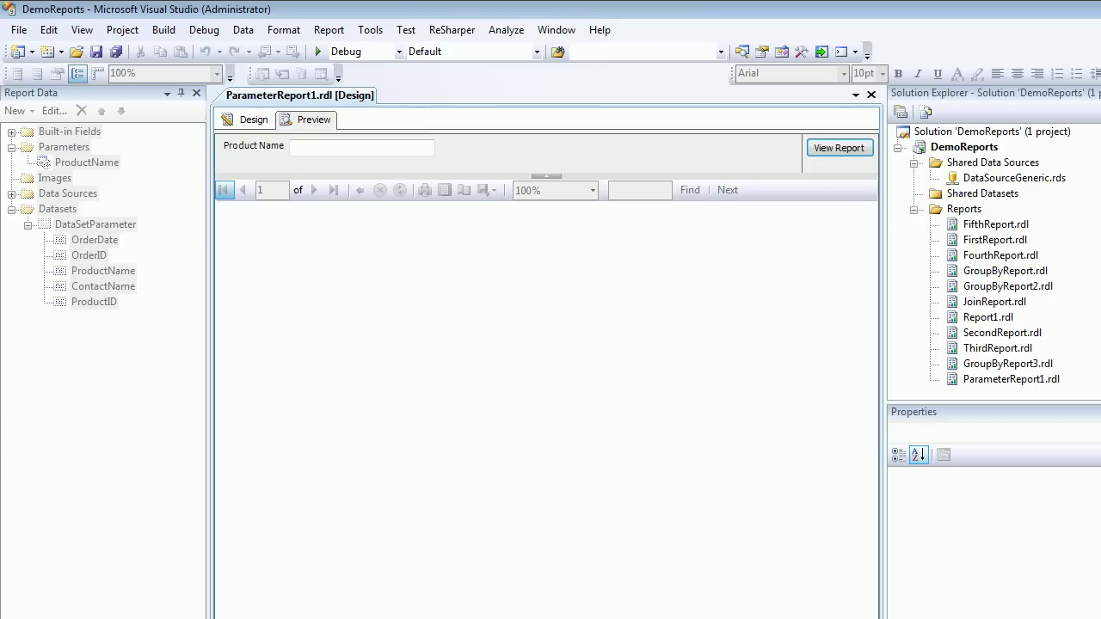
click(344, 148)
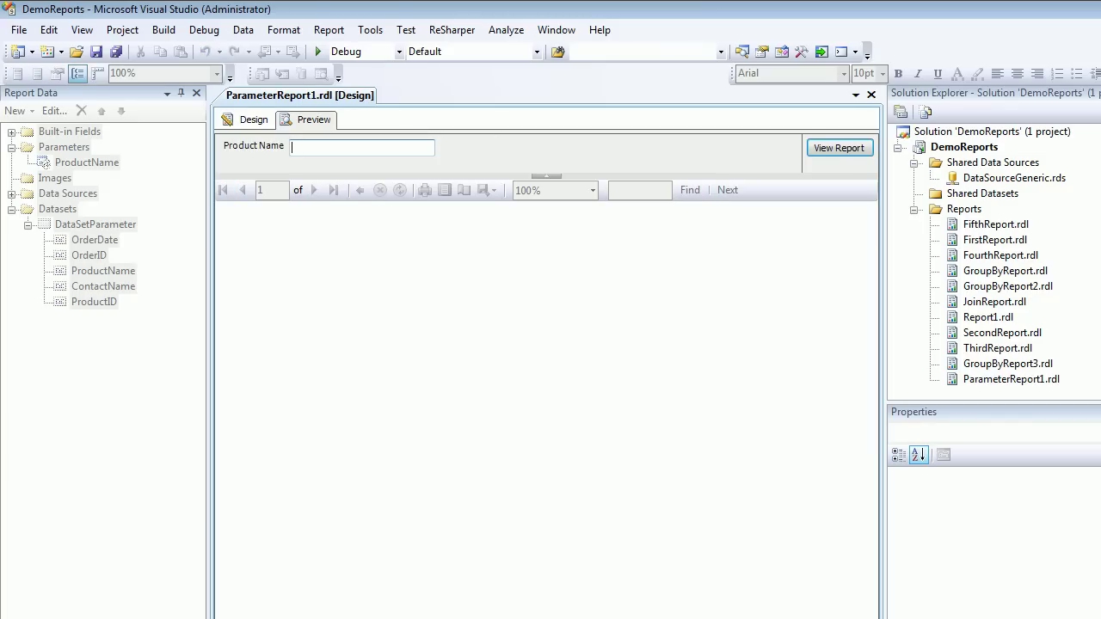
- Switch to SQL Server Management Studio, examine the ProductName and ProductID columns of the products results, and return to Visual Studio
key(alt+Tab)
drag(431, 226, 431, 471)
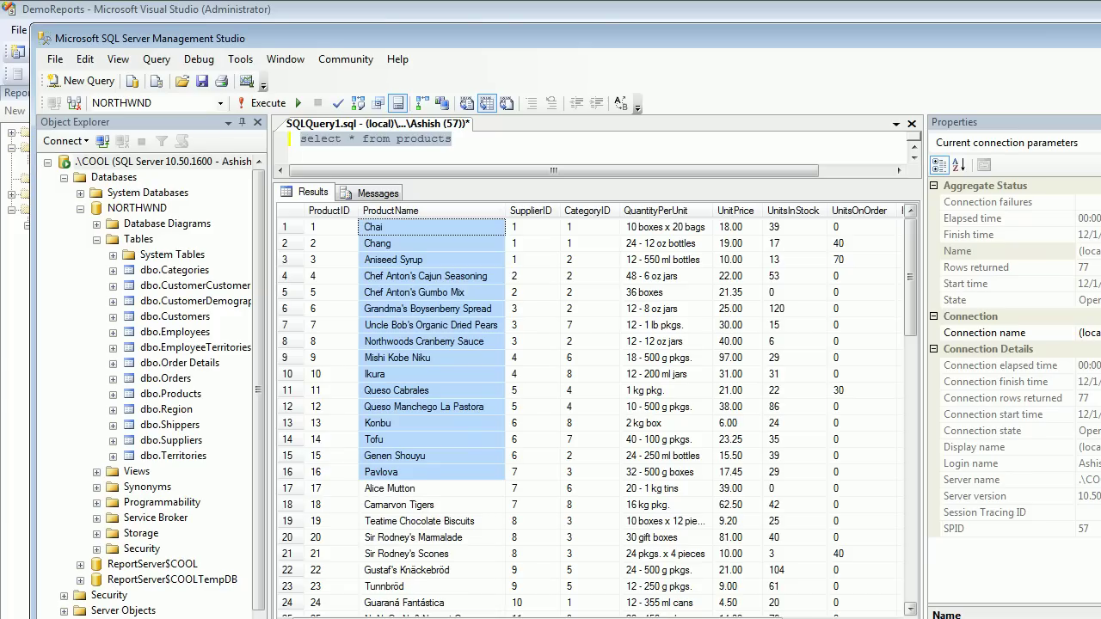
click(431, 227)
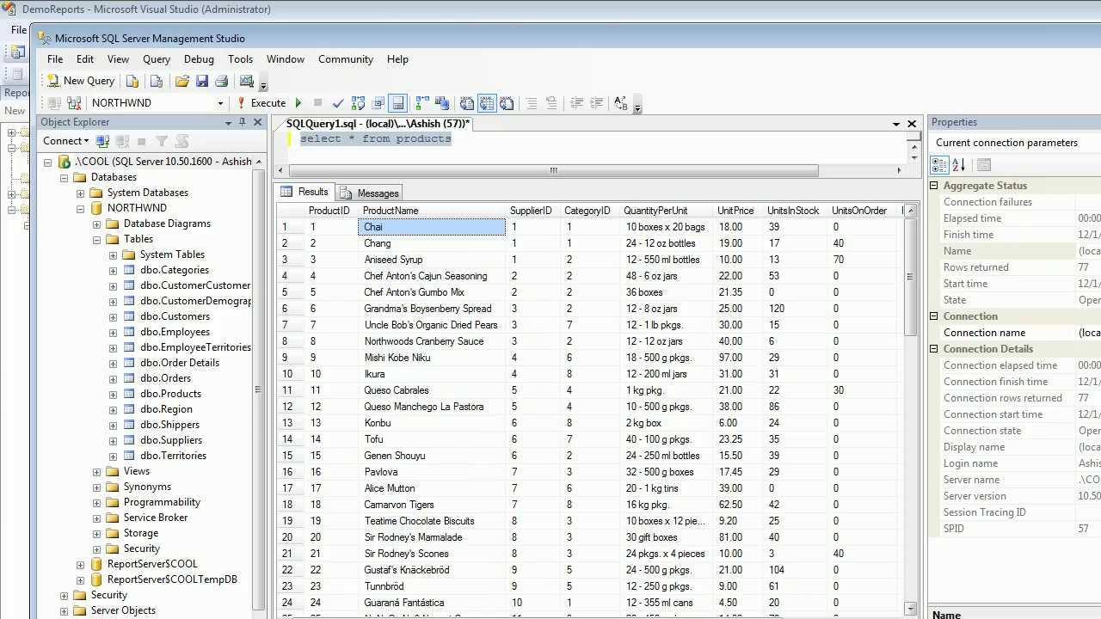
click(331, 227)
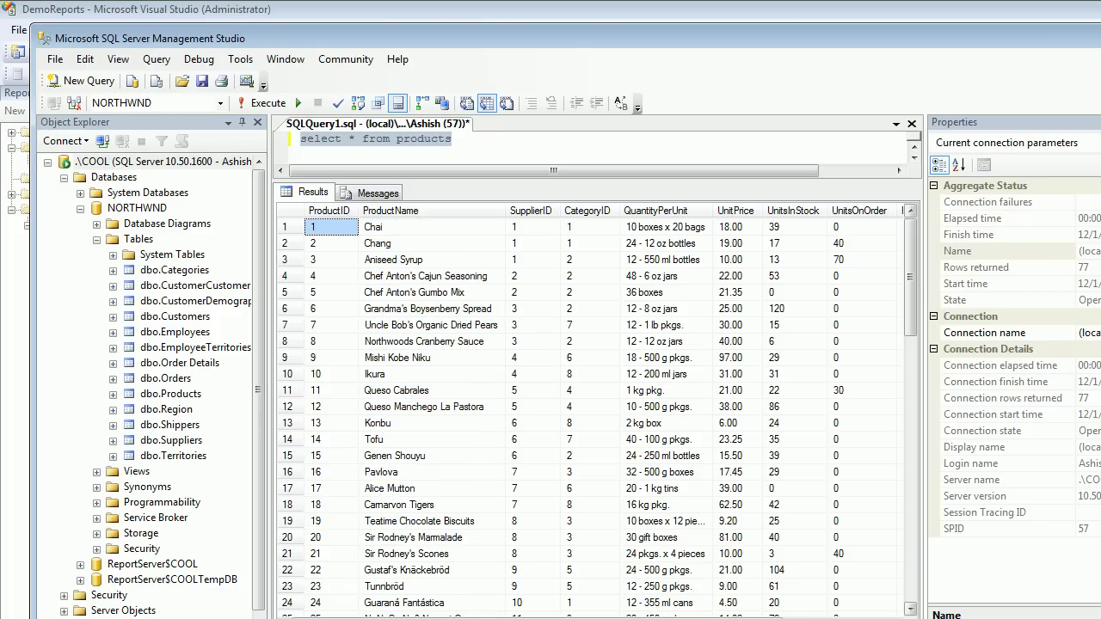
key(alt+Tab)
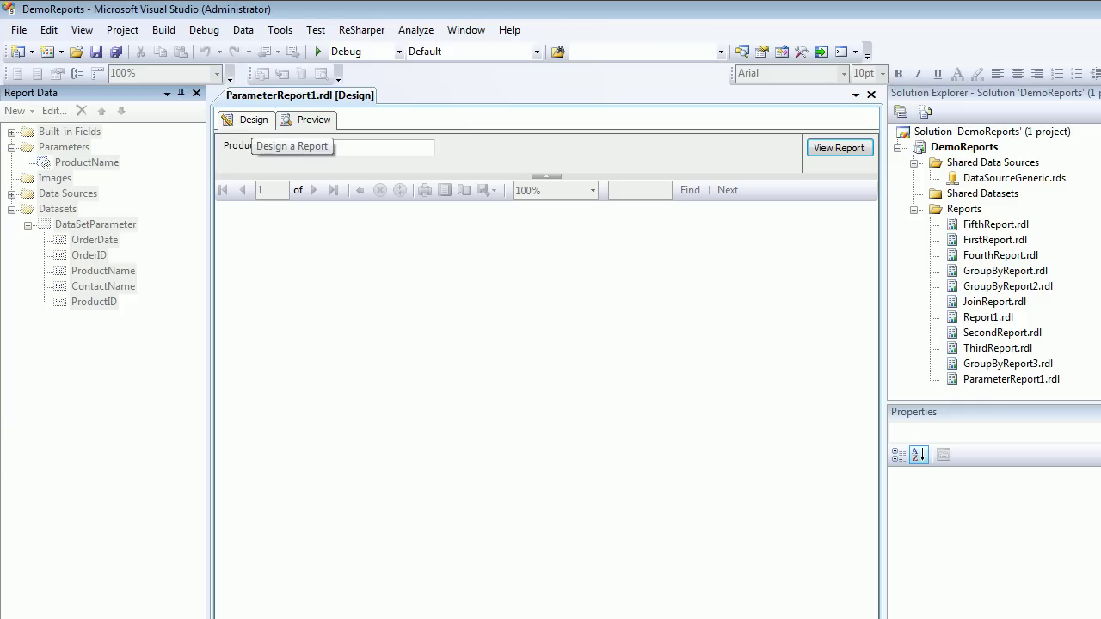
- Return to the report design and delete the ProductName parameter
click(251, 120)
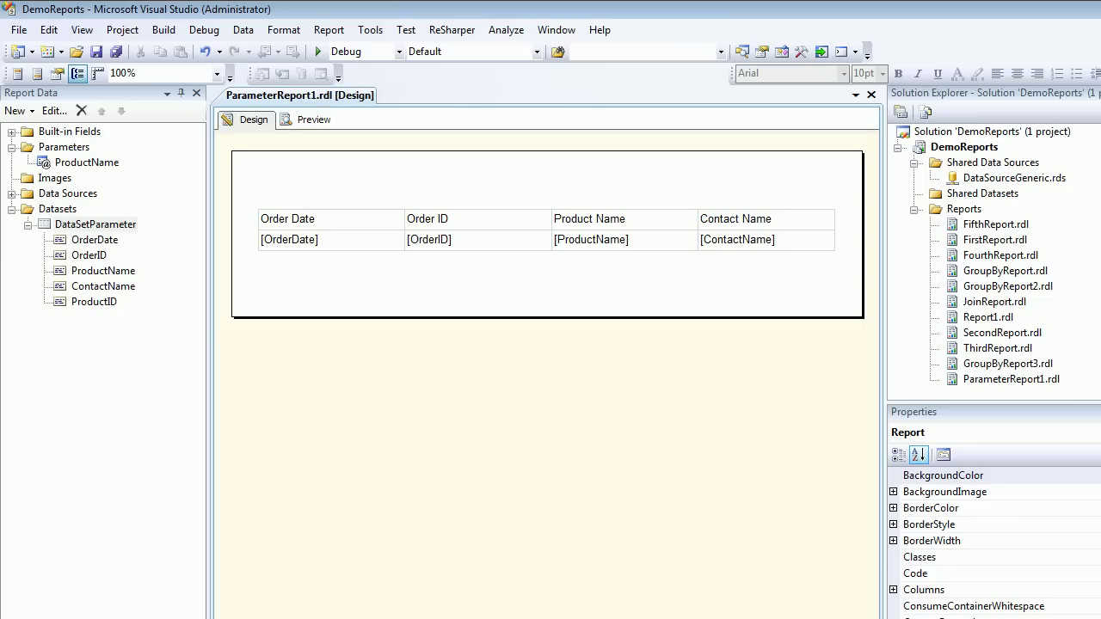
right_click(115, 223)
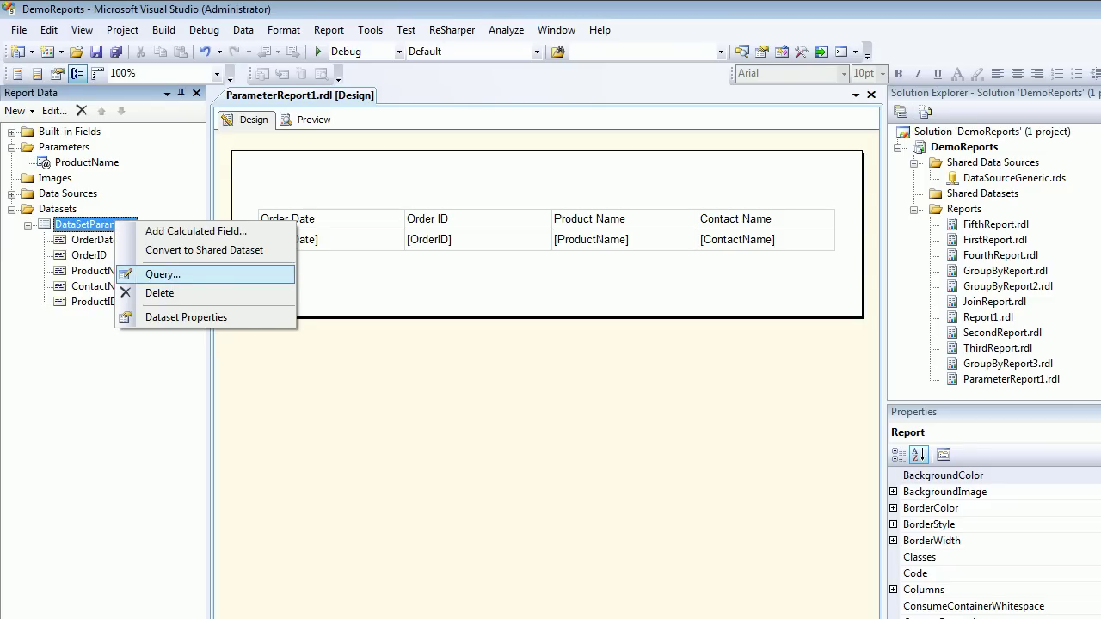
click(87, 163)
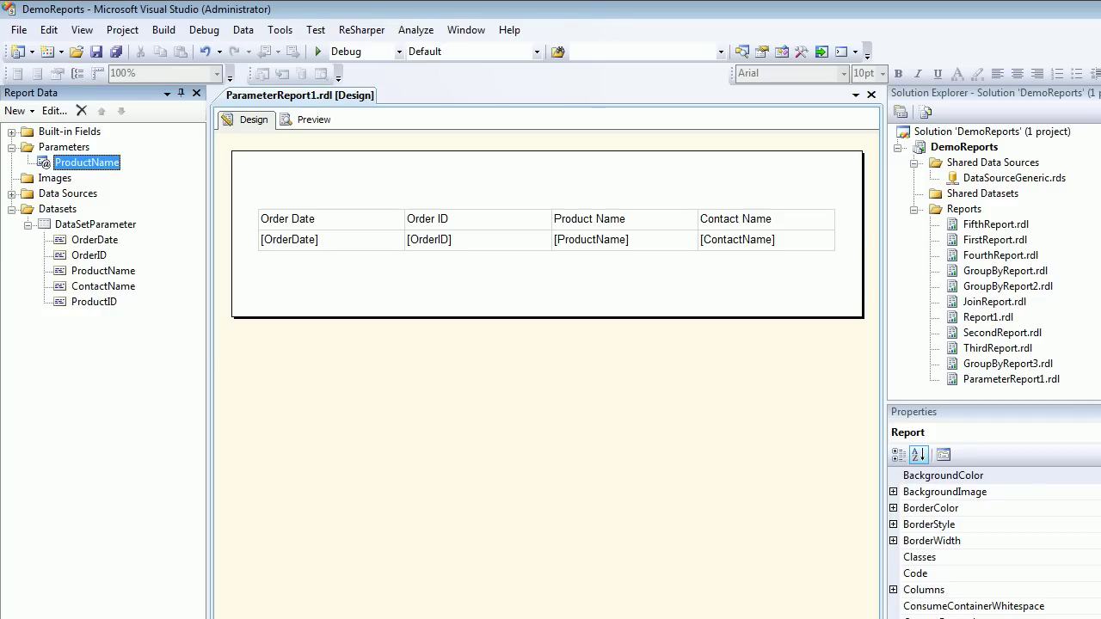
right_click(88, 163)
click(112, 171)
key(Return)
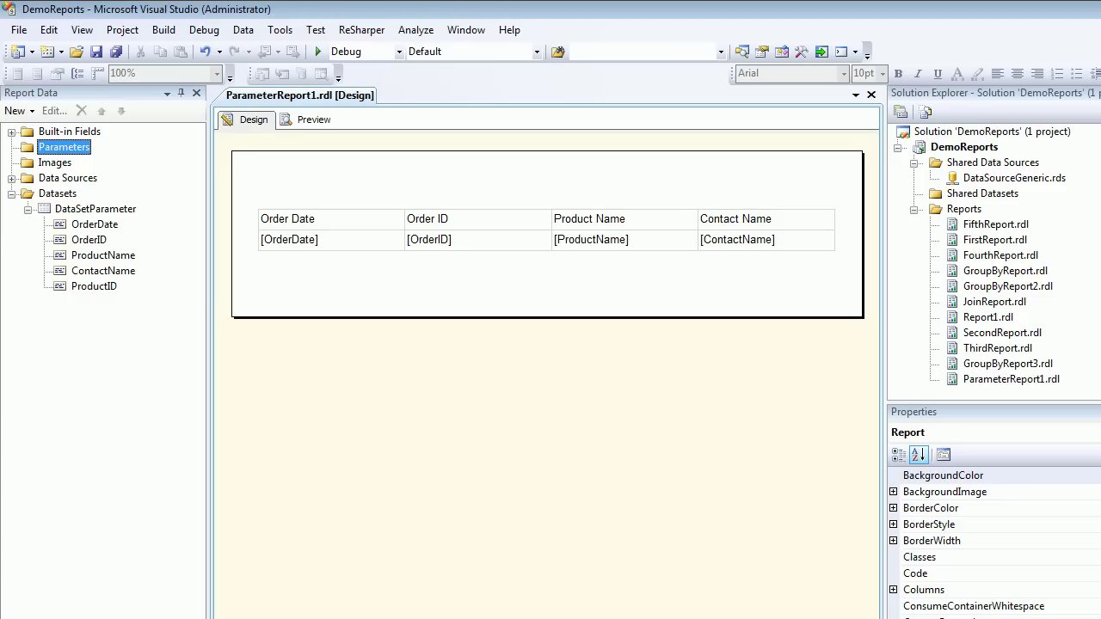
- Open the query of DataSetParameter and arrange the Order Details and Products tables in one row beside Orders
right_click(96, 209)
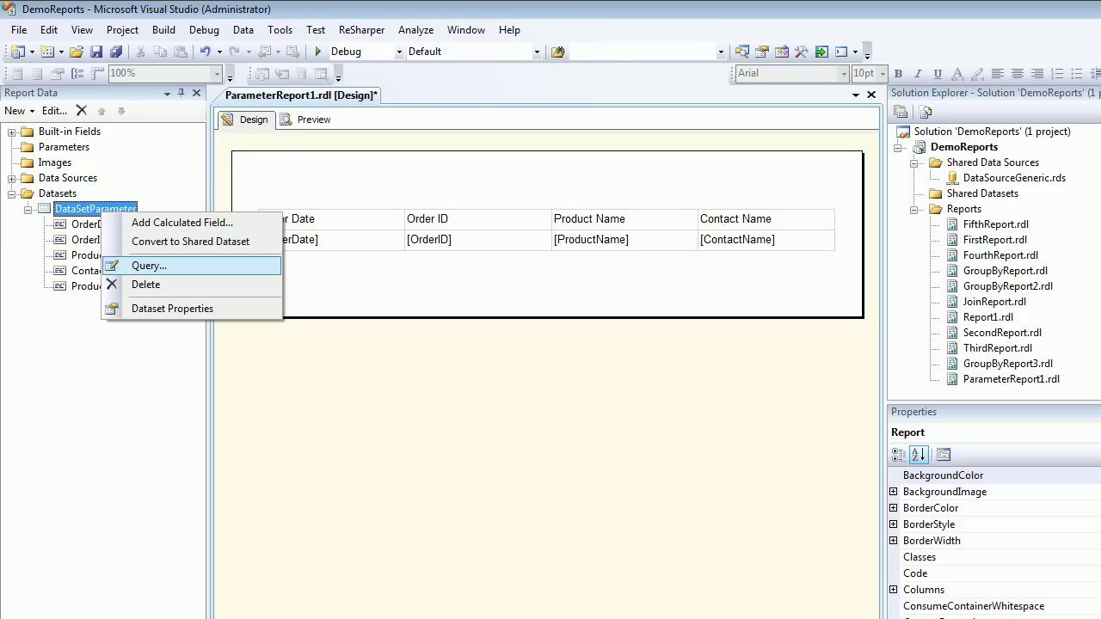
key(Return)
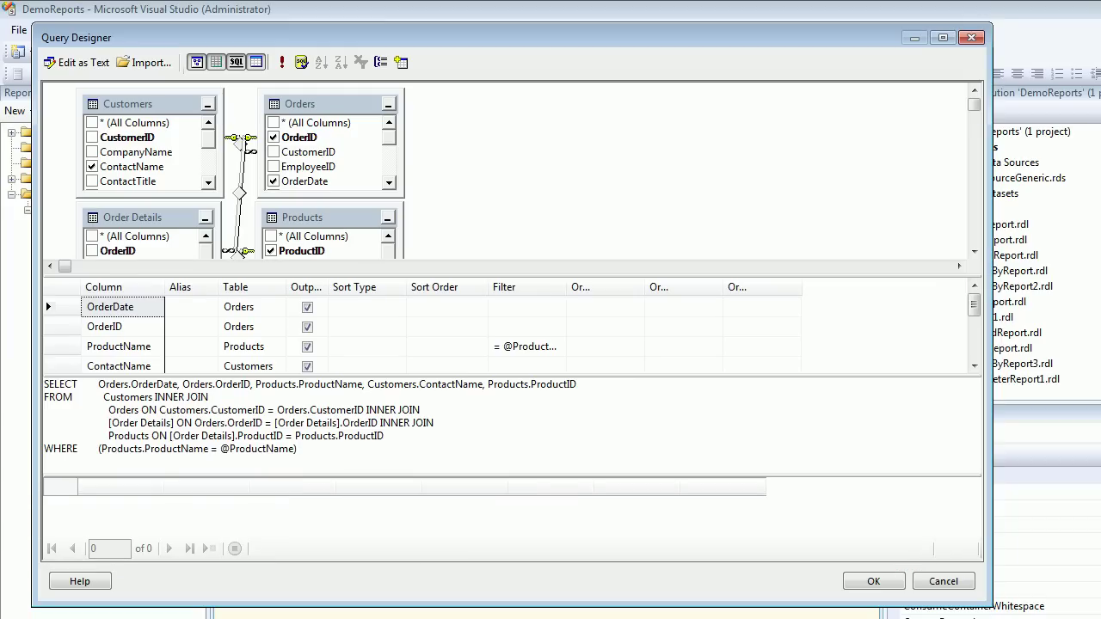
drag(151, 218, 577, 103)
drag(322, 217, 622, 173)
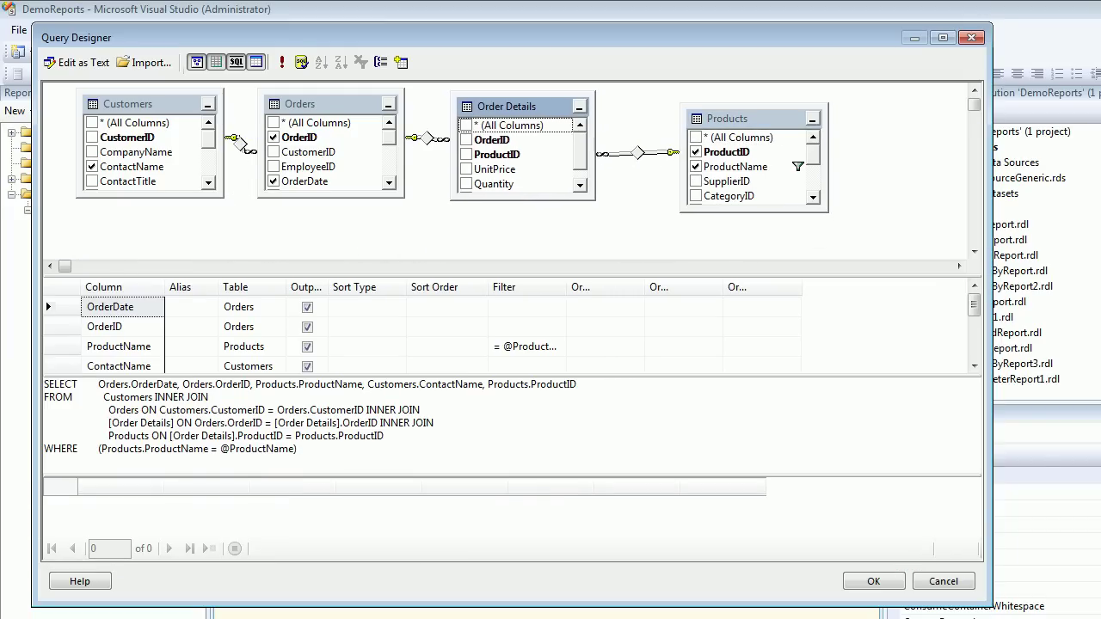
- Remove the WHERE clause that filters on ProductName from the SQL query and apply the change
click(171, 423)
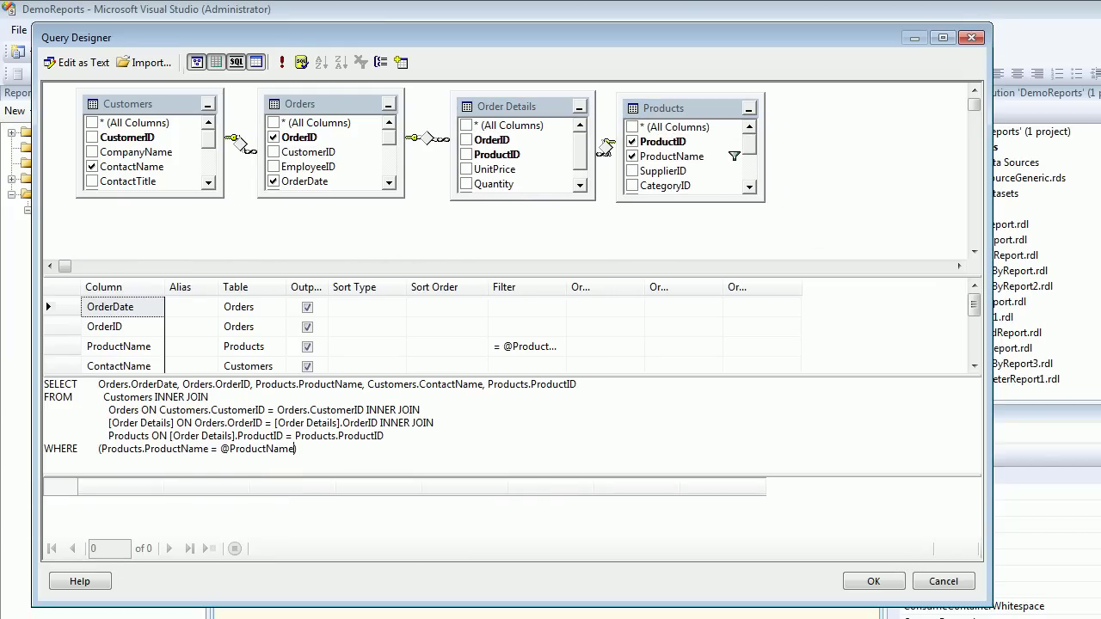
key(shift+Home)
key(BackSpace)
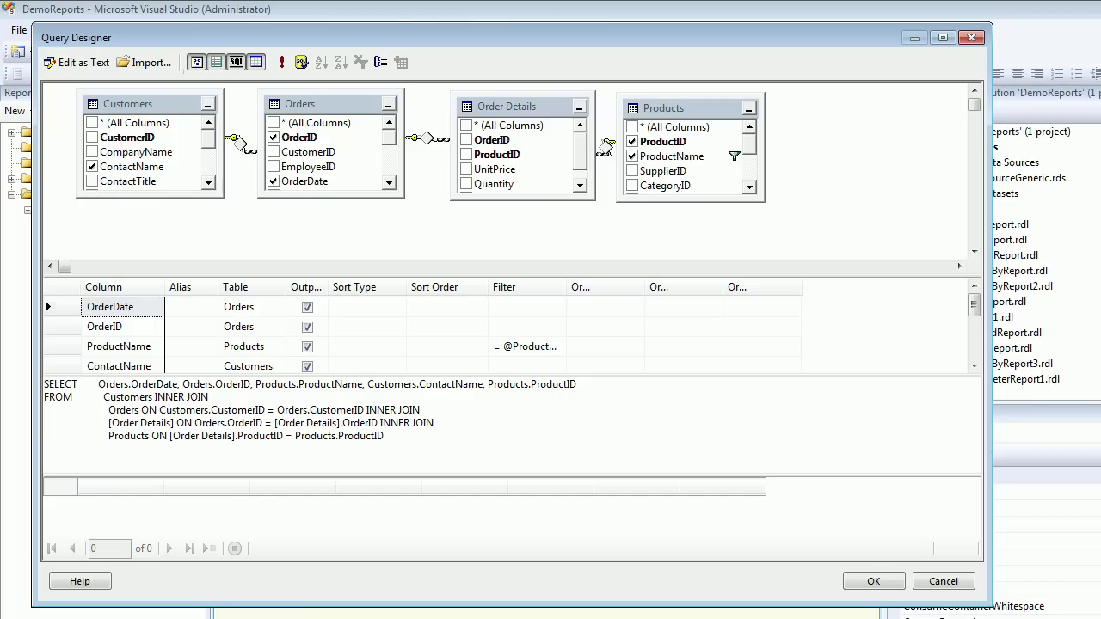
click(604, 346)
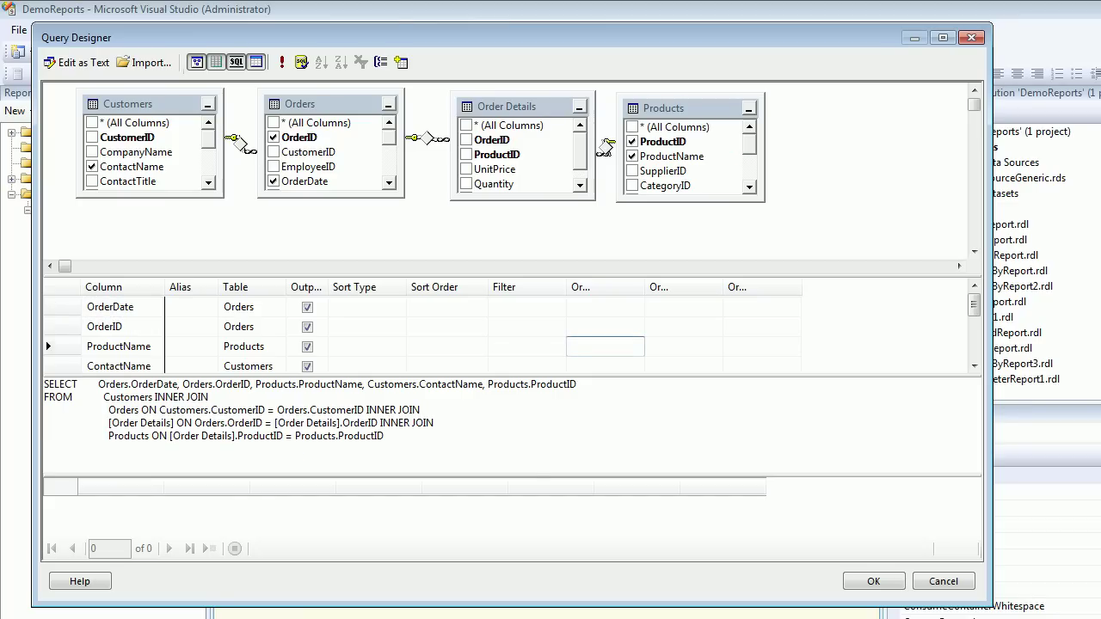
click(974, 366)
click(974, 366)
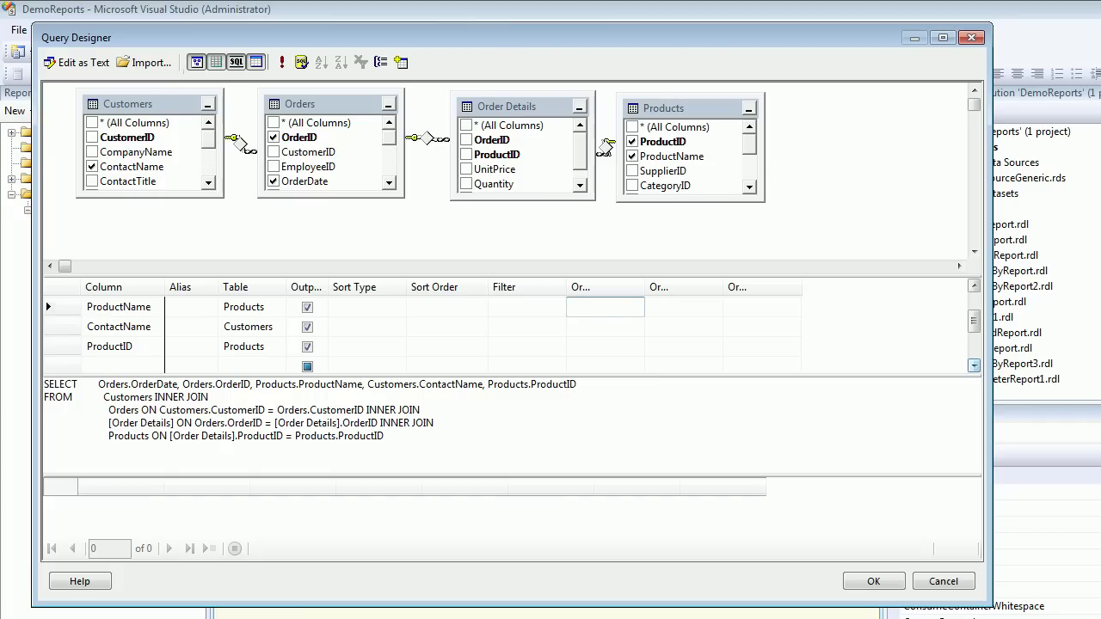
click(605, 347)
text(=@Product)
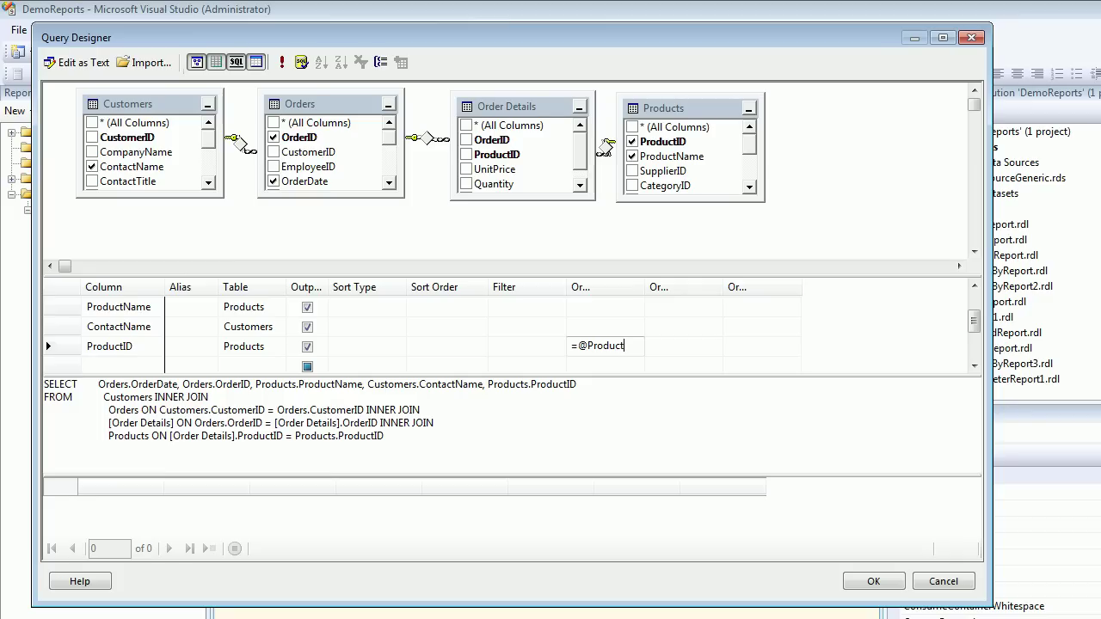
text(Id)
key(Return)
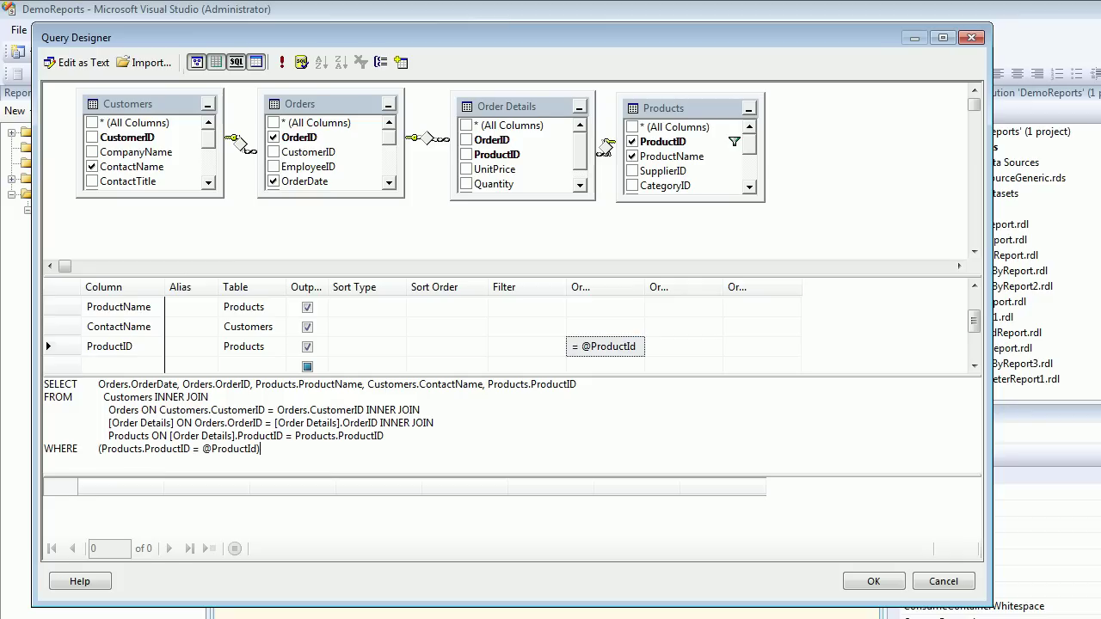
click(281, 62)
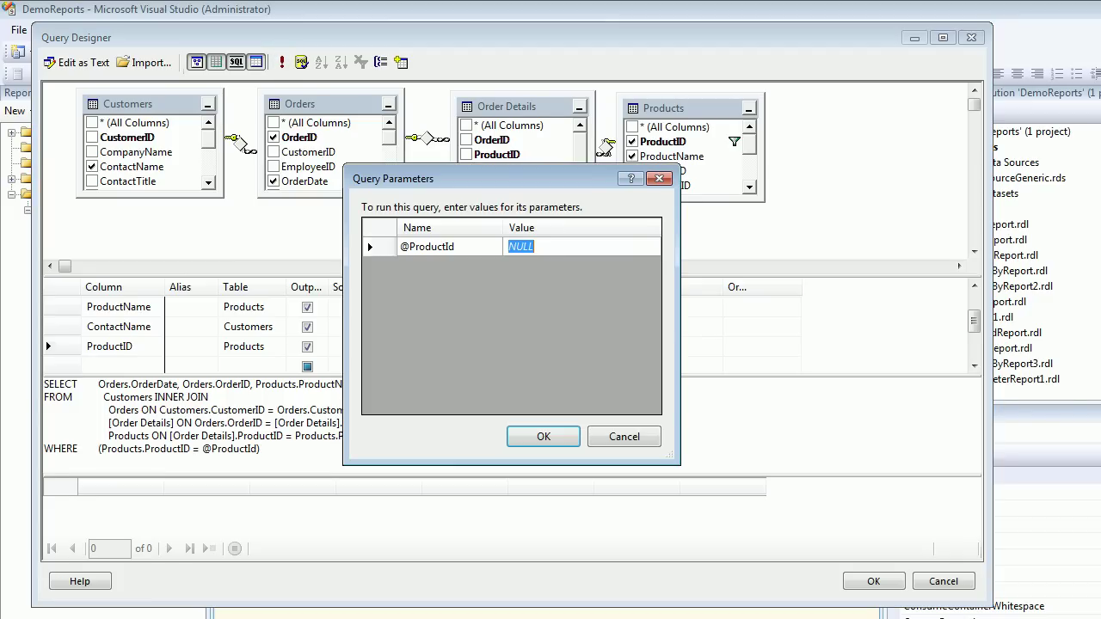
text(1)
key(Return)
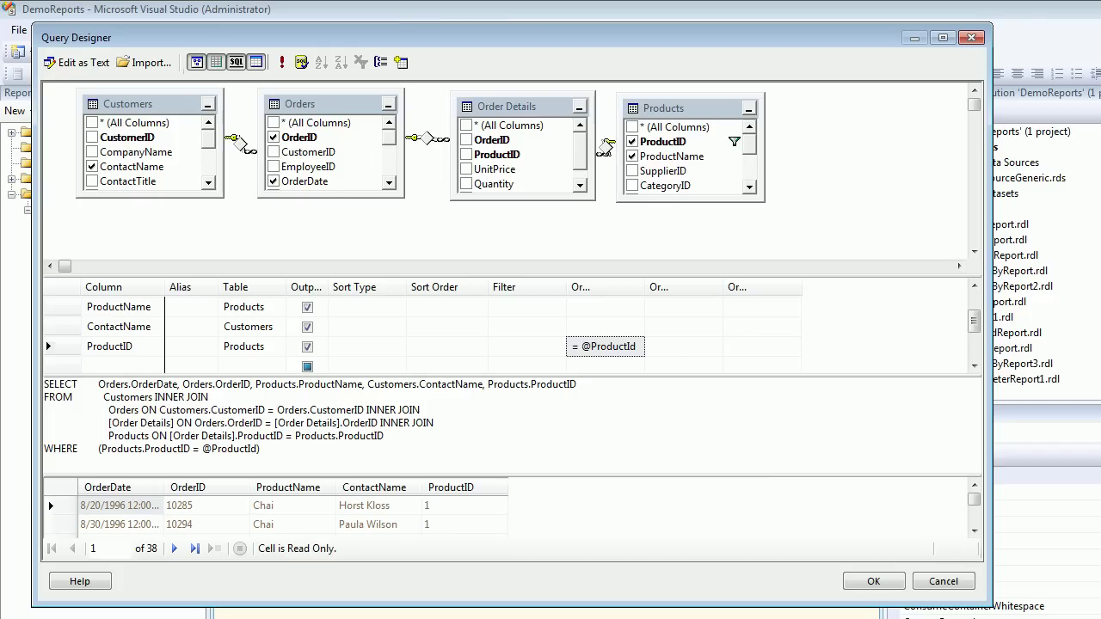
click(281, 62)
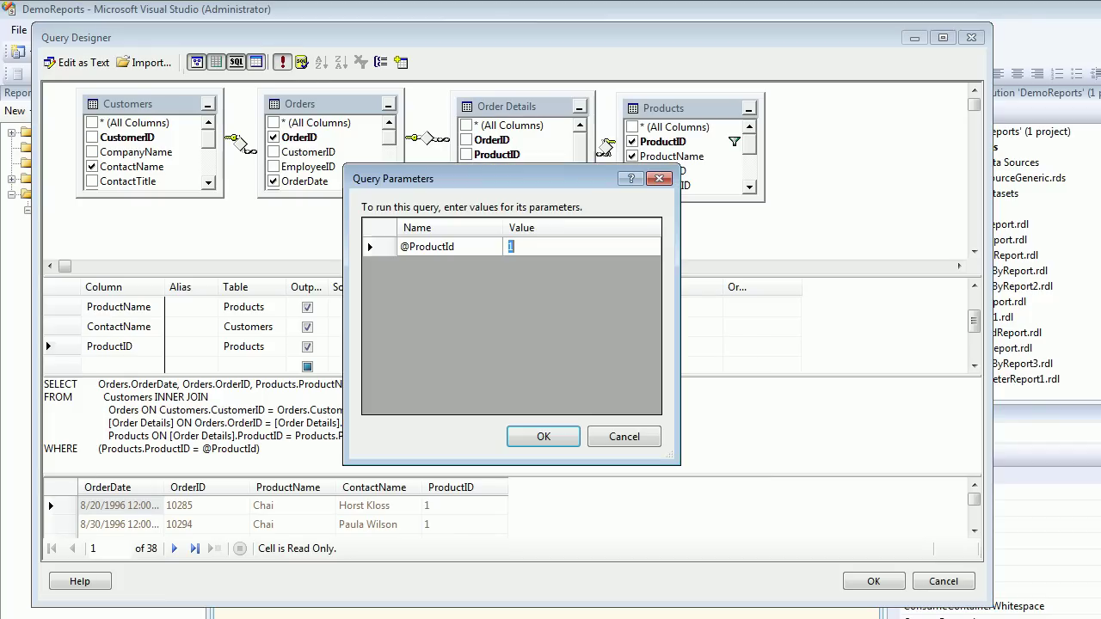
text(2)
key(Return)
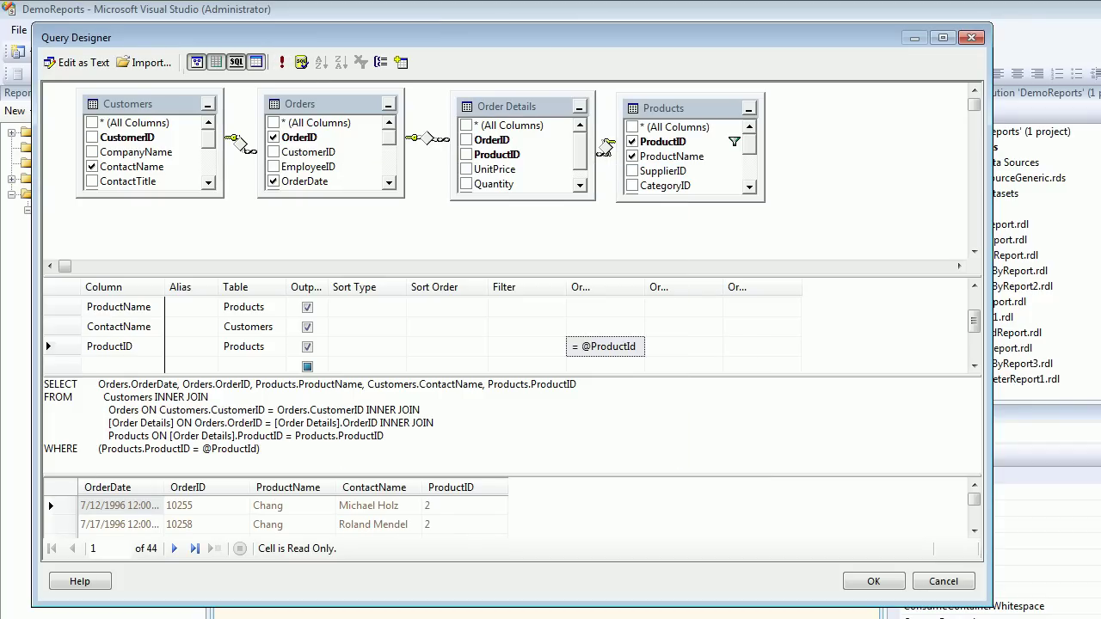
key(Return)
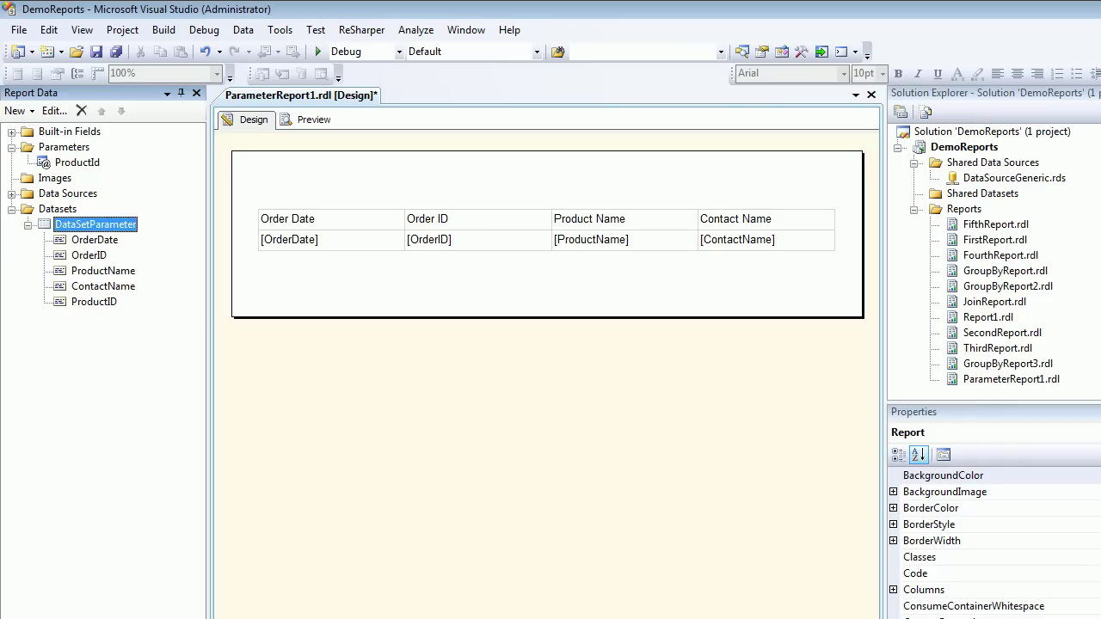
- Check the ProductId parameter in the report data and preview the report for Product Id 1
click(64, 147)
click(78, 162)
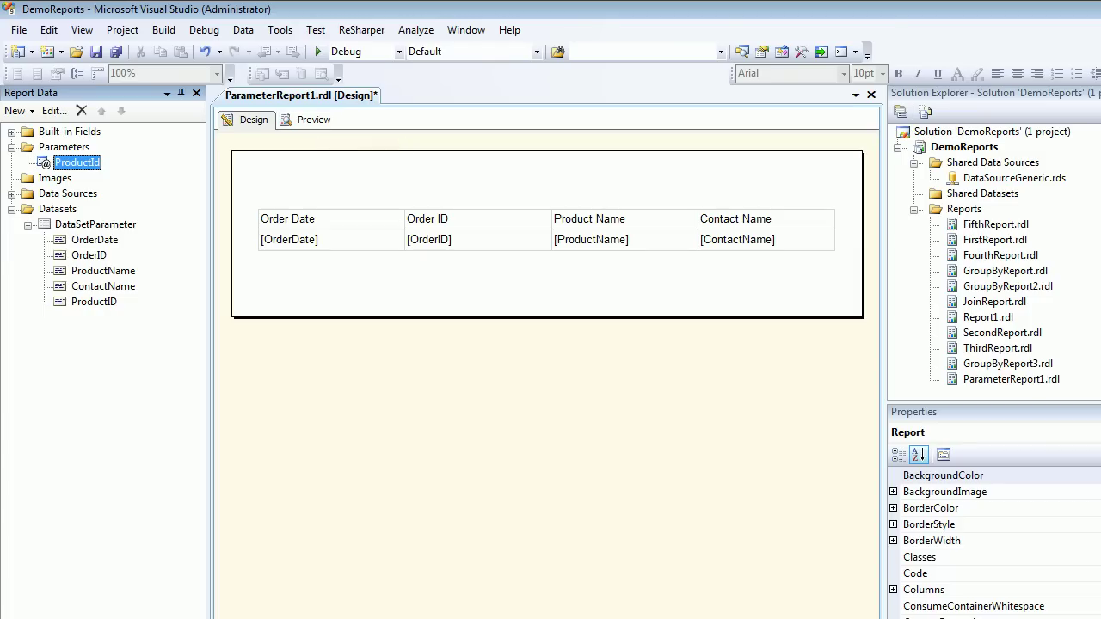
click(308, 120)
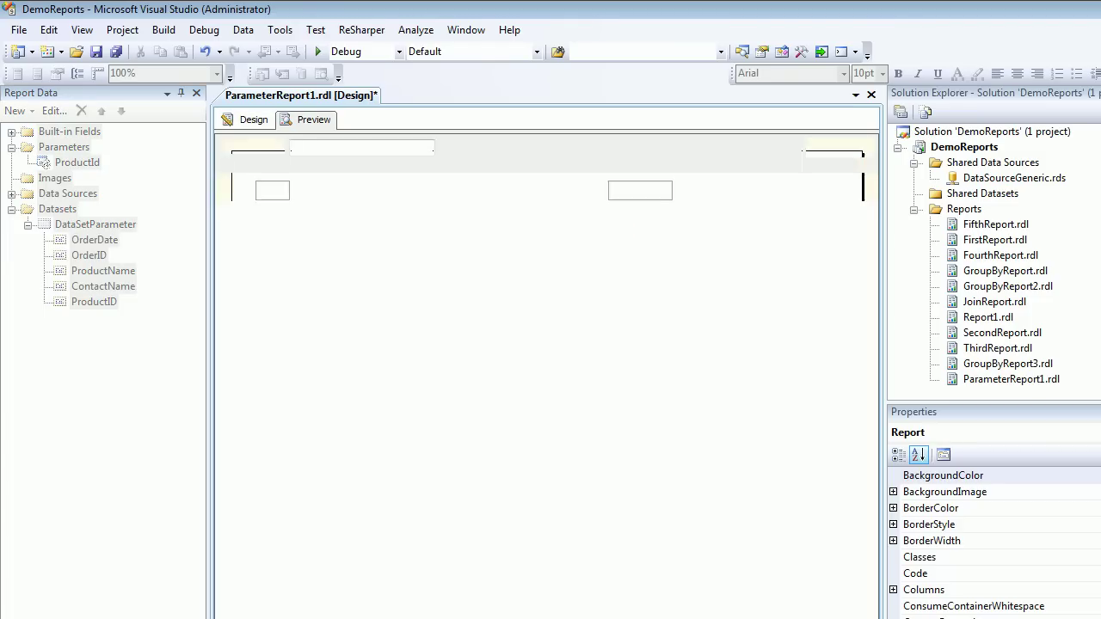
click(298, 146)
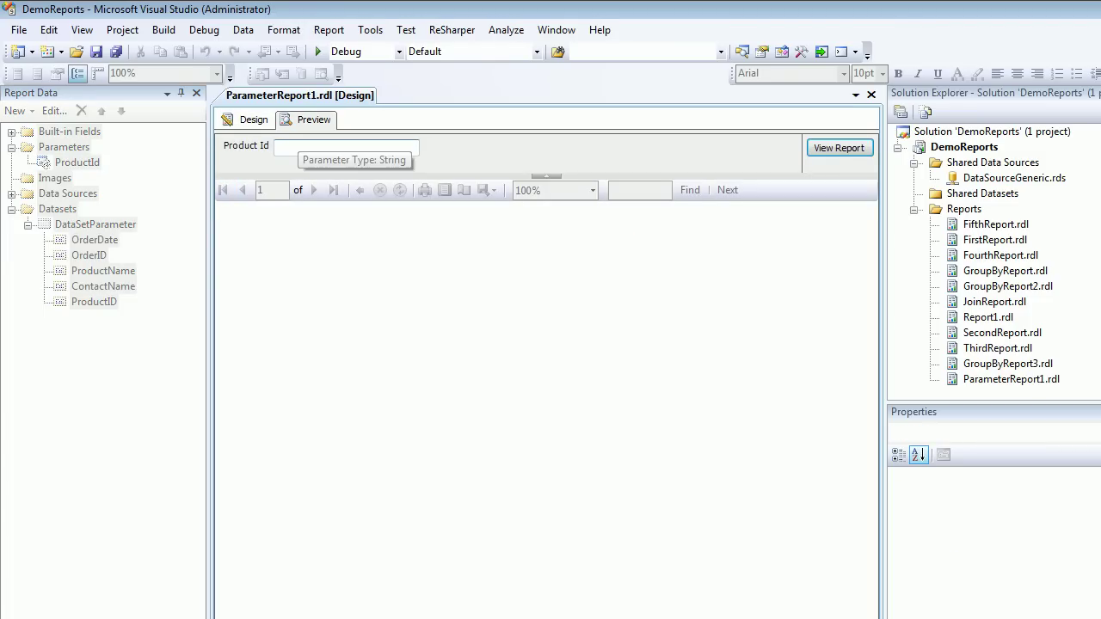
text(1)
key(Return)
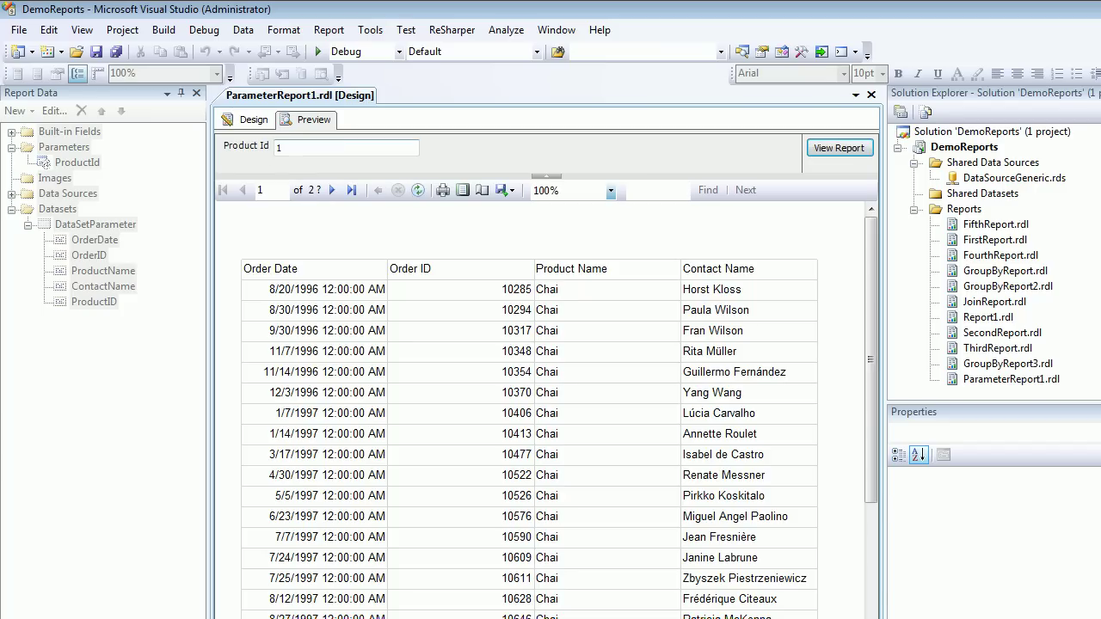
- Examine the name, prompt and data type in the general properties of the ProductId report parameter
click(247, 120)
click(77, 162)
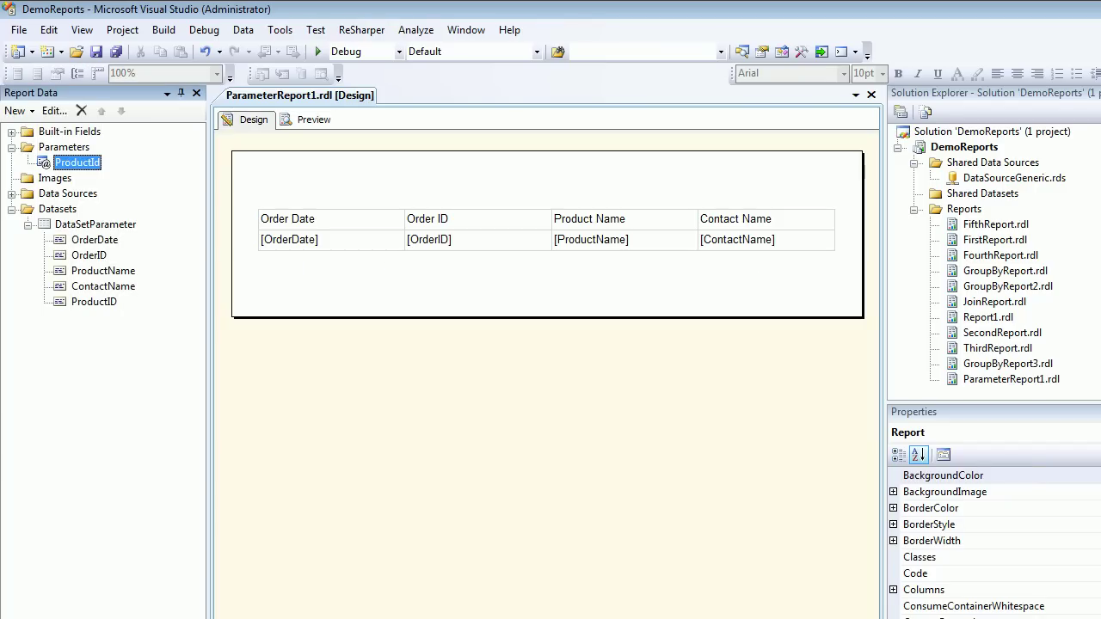
right_click(84, 162)
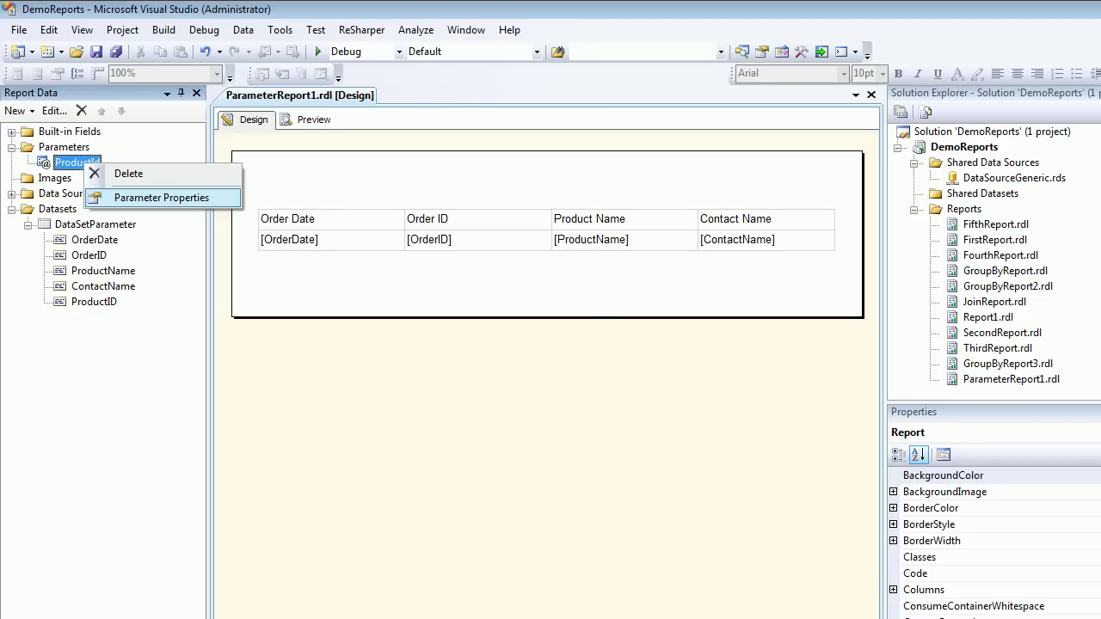
click(162, 197)
drag(516, 178, 305, 137)
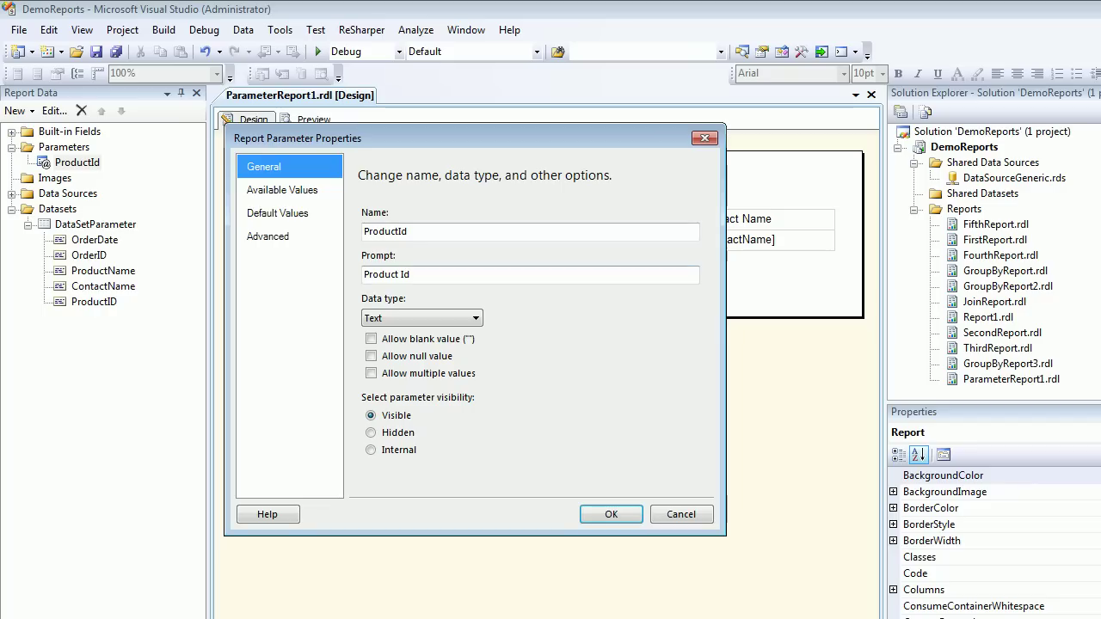
click(410, 232)
click(410, 274)
click(421, 318)
click(381, 367)
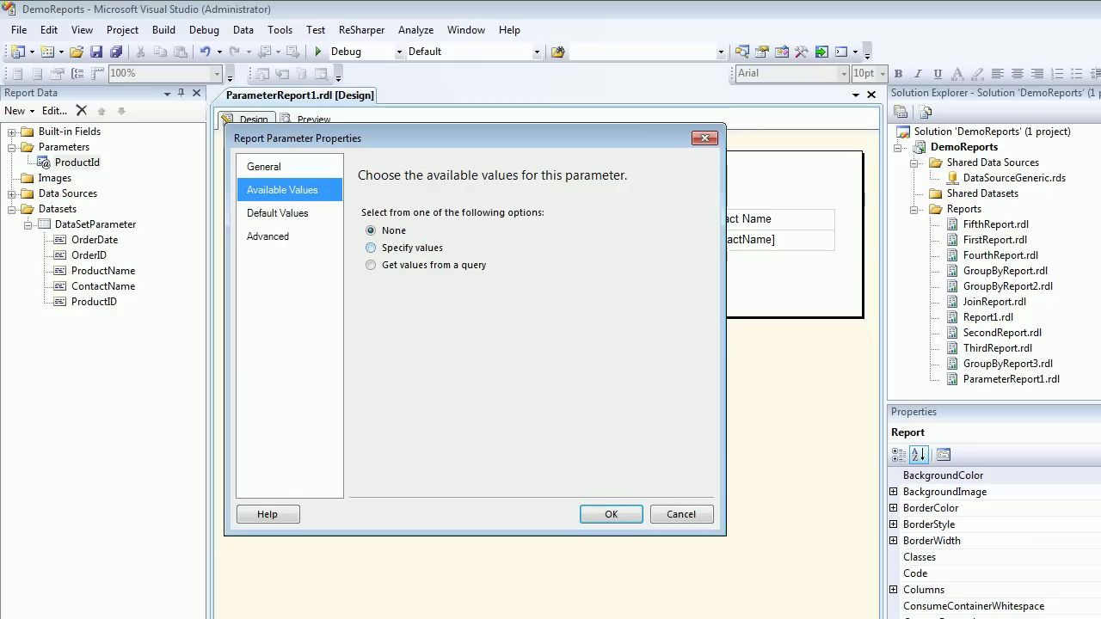
- Examine the Specify values and Get values from a query options for the parameter's available values, and discard the changes
click(371, 248)
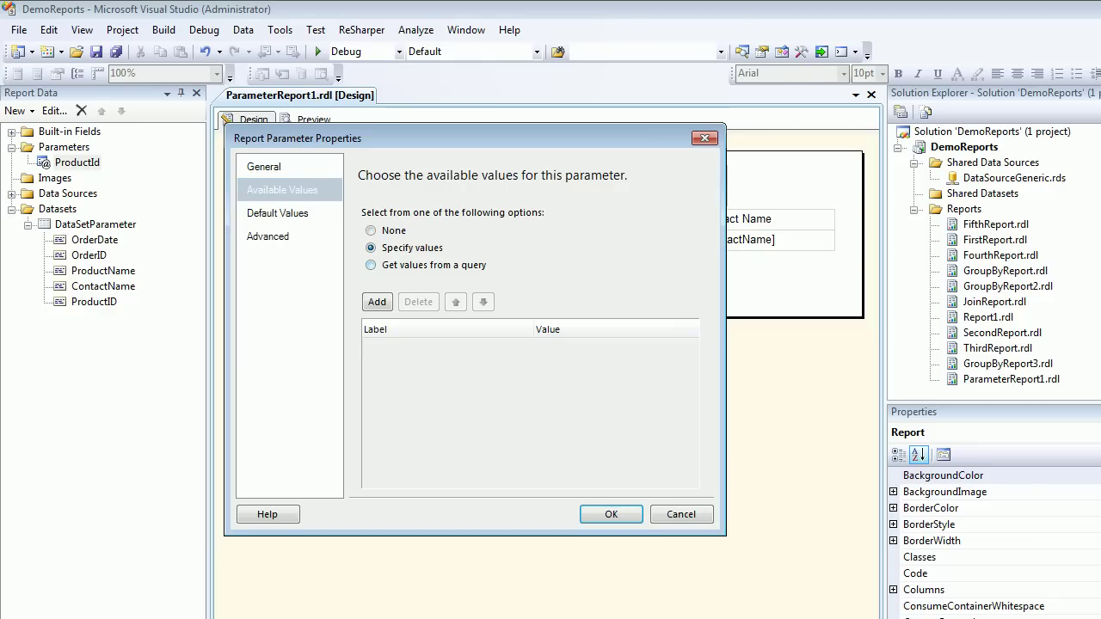
click(371, 265)
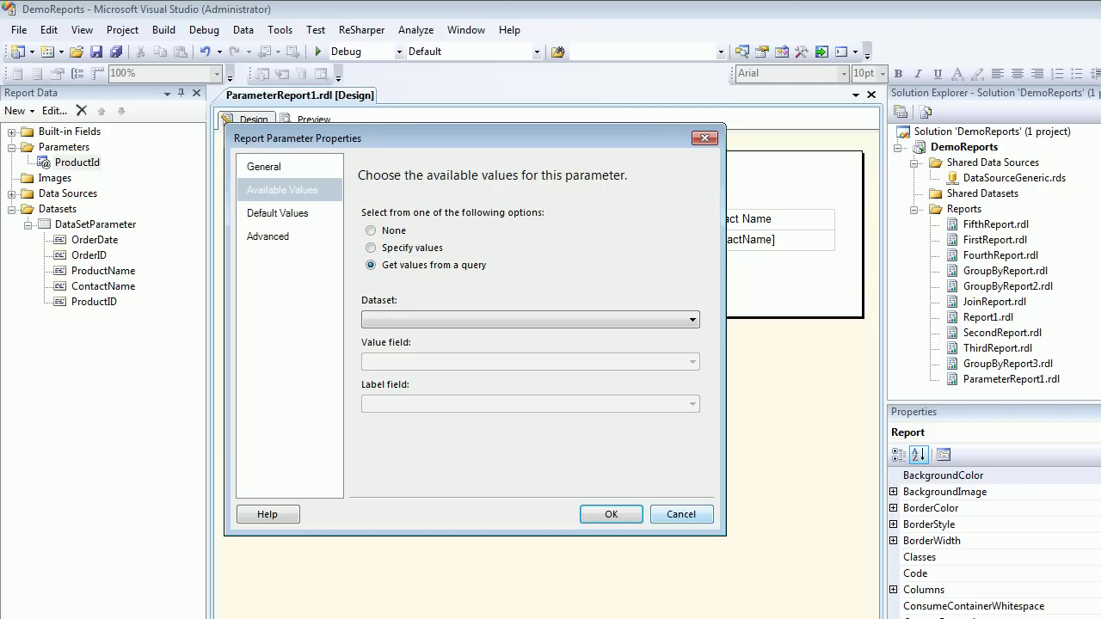
drag(464, 137, 809, 64)
click(1025, 441)
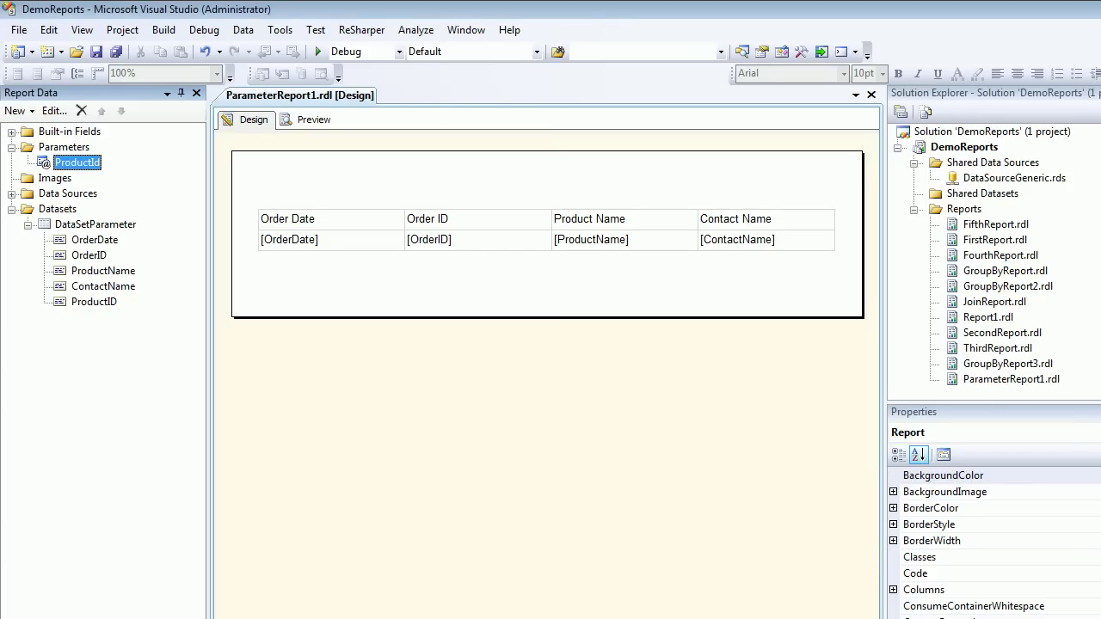
click(313, 120)
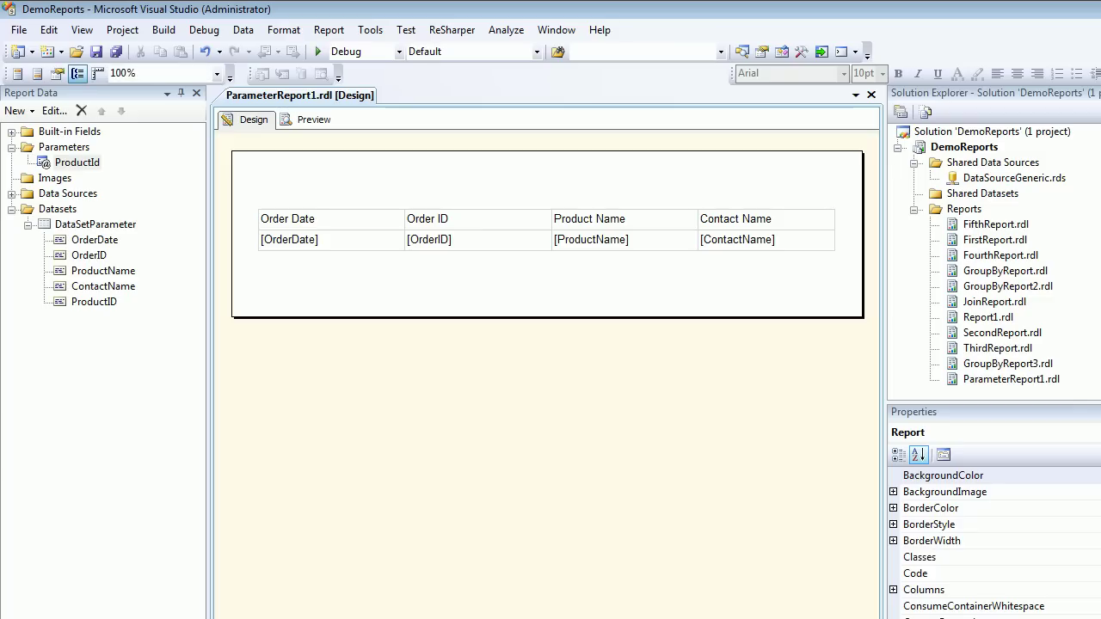
- Add a dataset named DataSetProduct, embedded in the report and using DataSource1
click(58, 209)
right_click(58, 209)
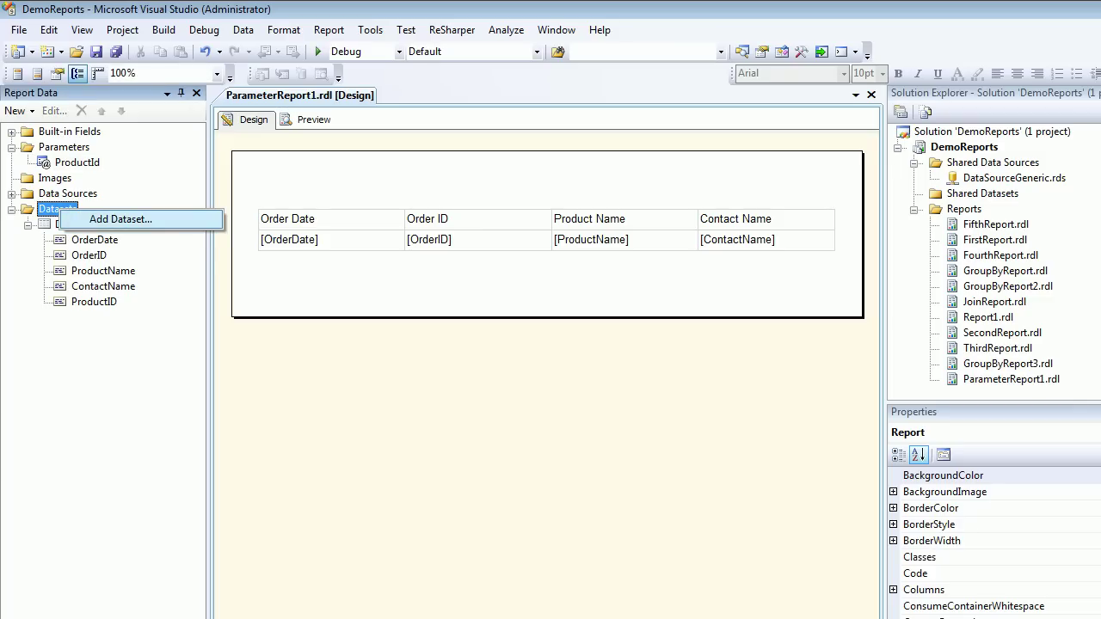
click(120, 218)
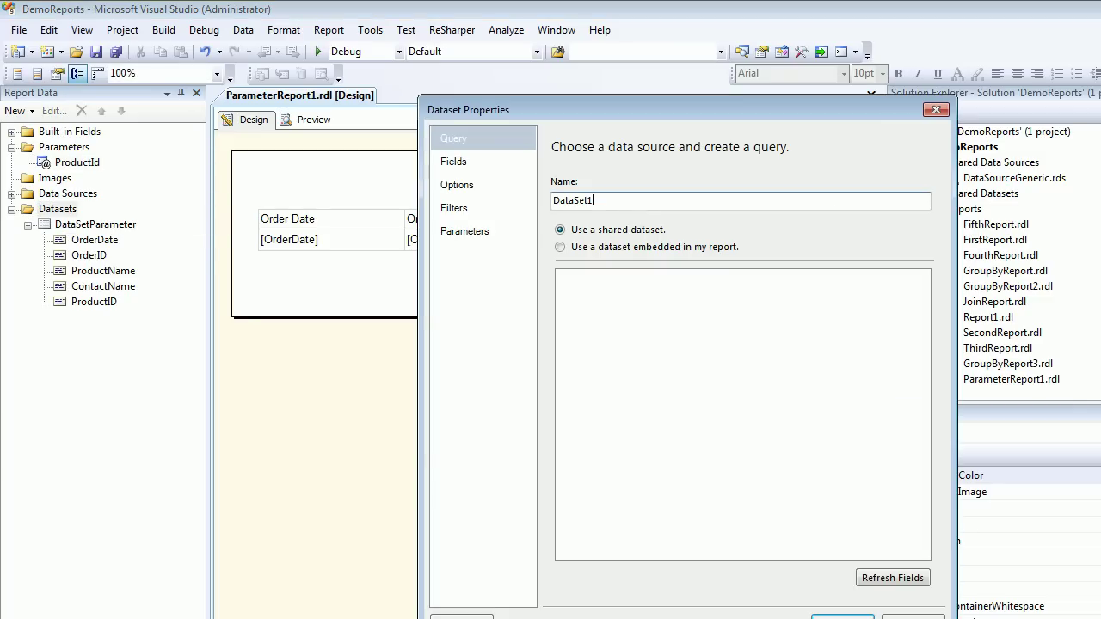
key(BackSpace)
text(Product)
click(560, 247)
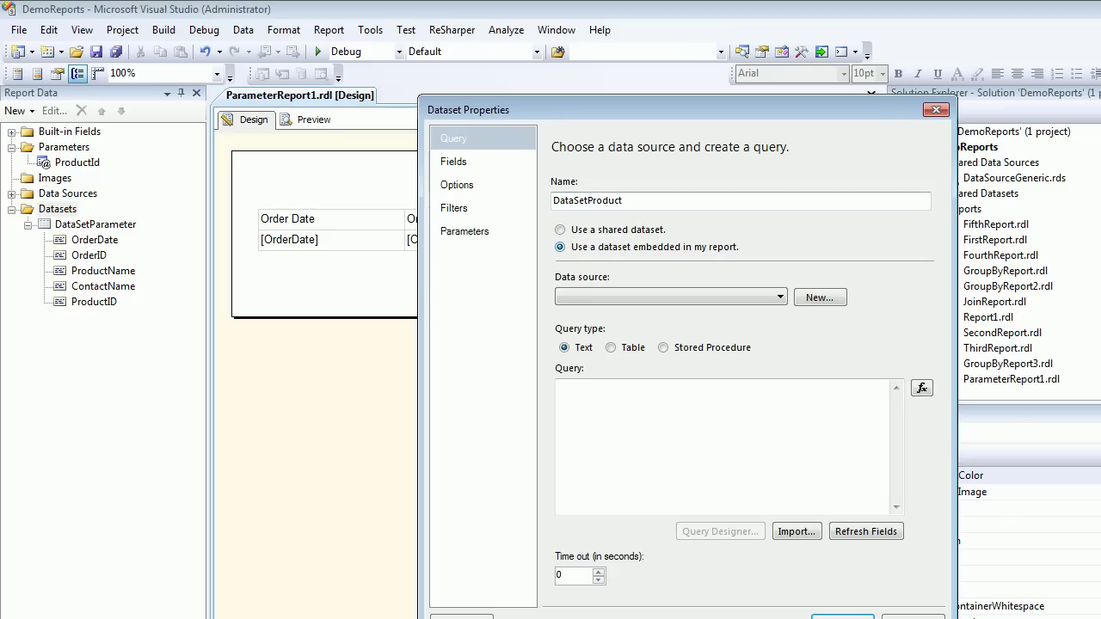
click(670, 297)
click(671, 312)
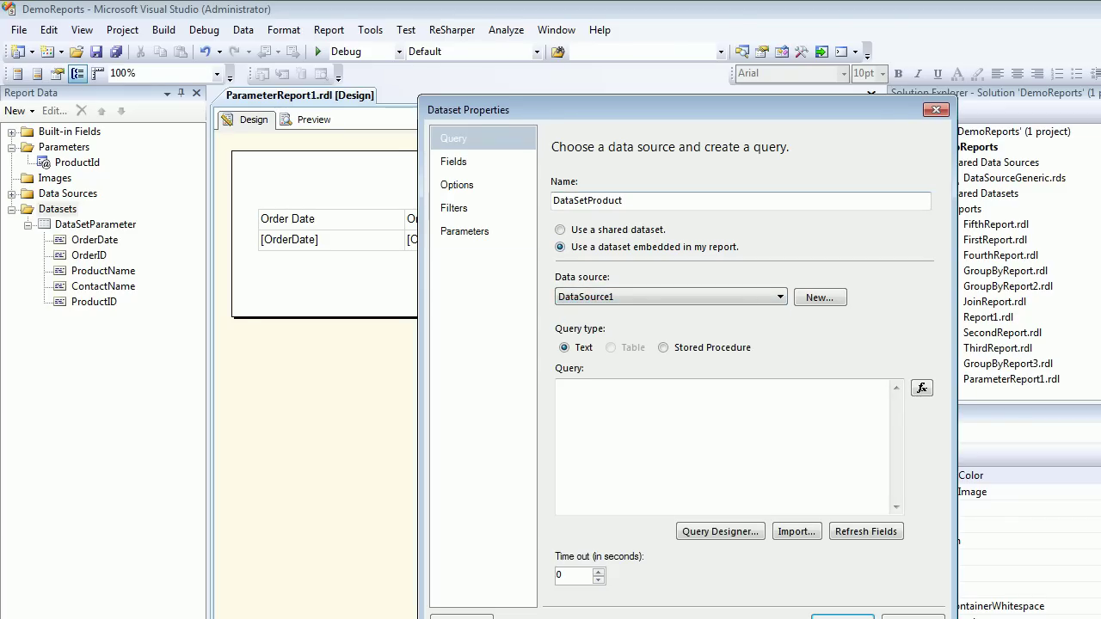
- Build the dataset's query in the query designer, selecting ProductID and ProductName from the Products table
drag(653, 110, 535, 87)
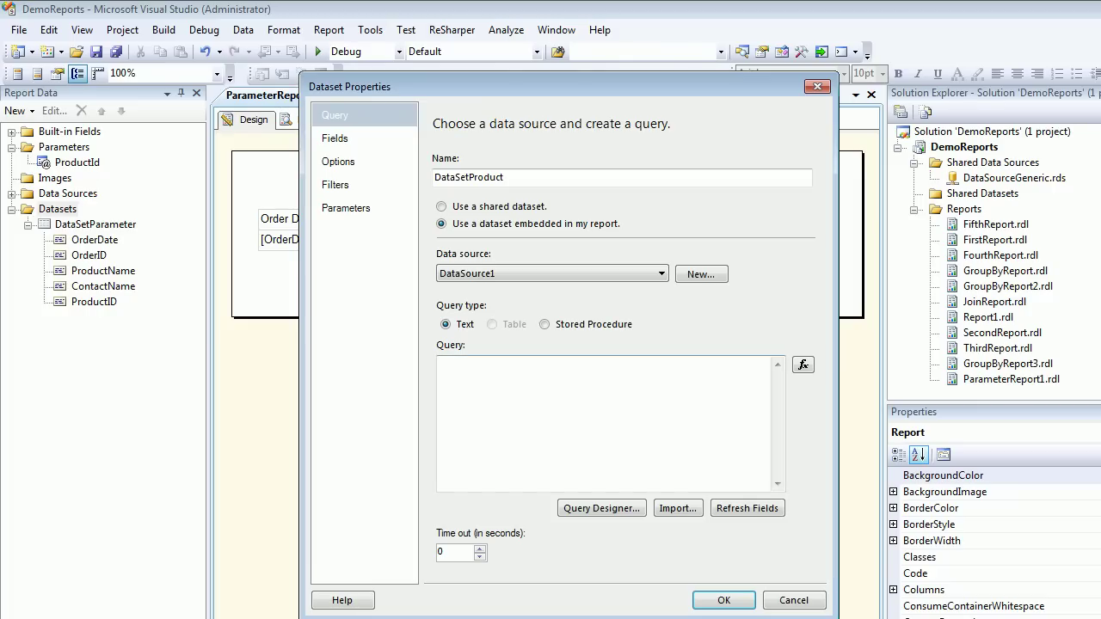
click(601, 508)
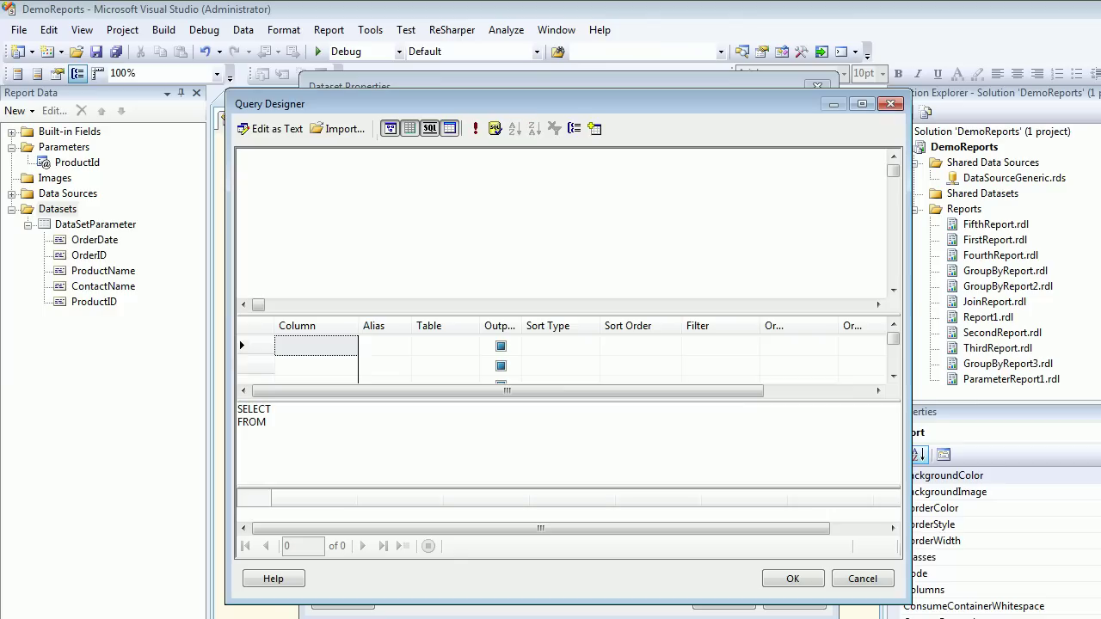
click(524, 406)
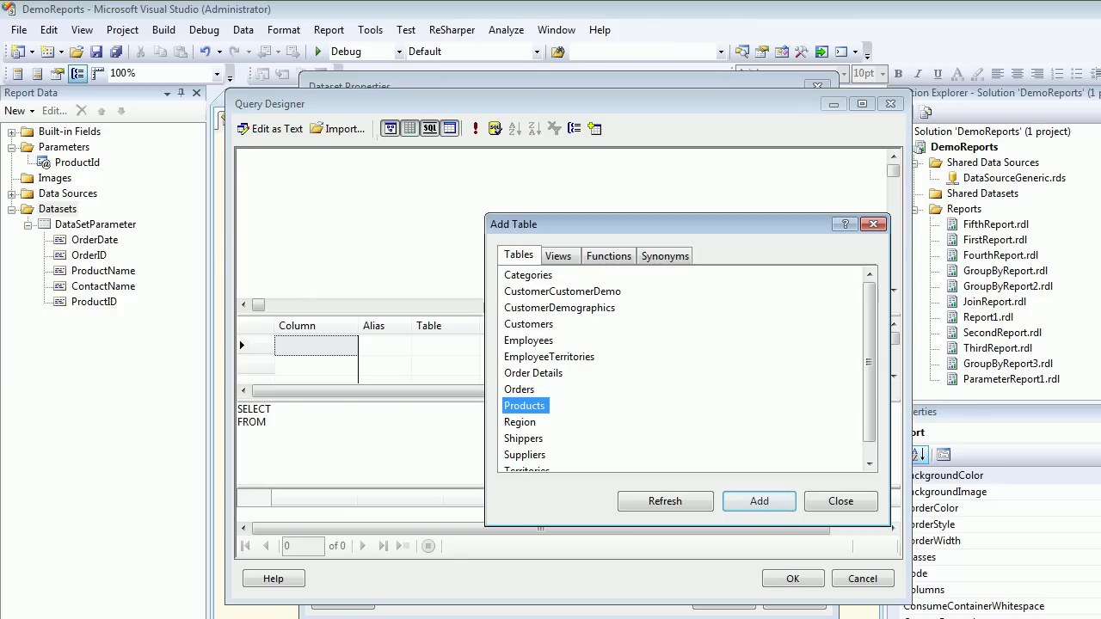
click(759, 502)
click(834, 501)
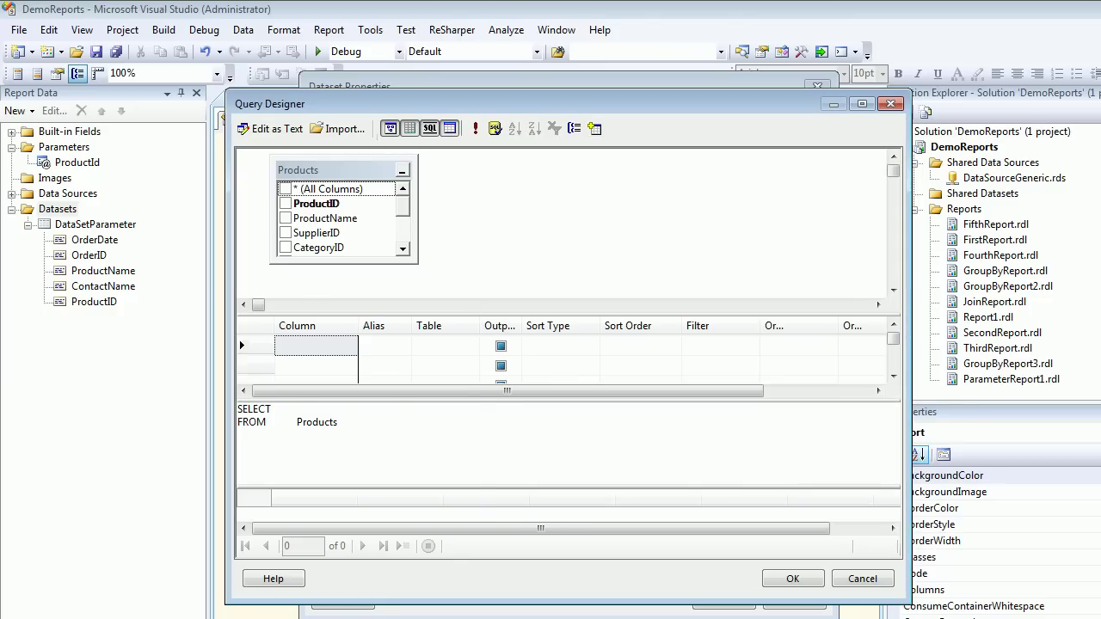
click(286, 203)
click(285, 217)
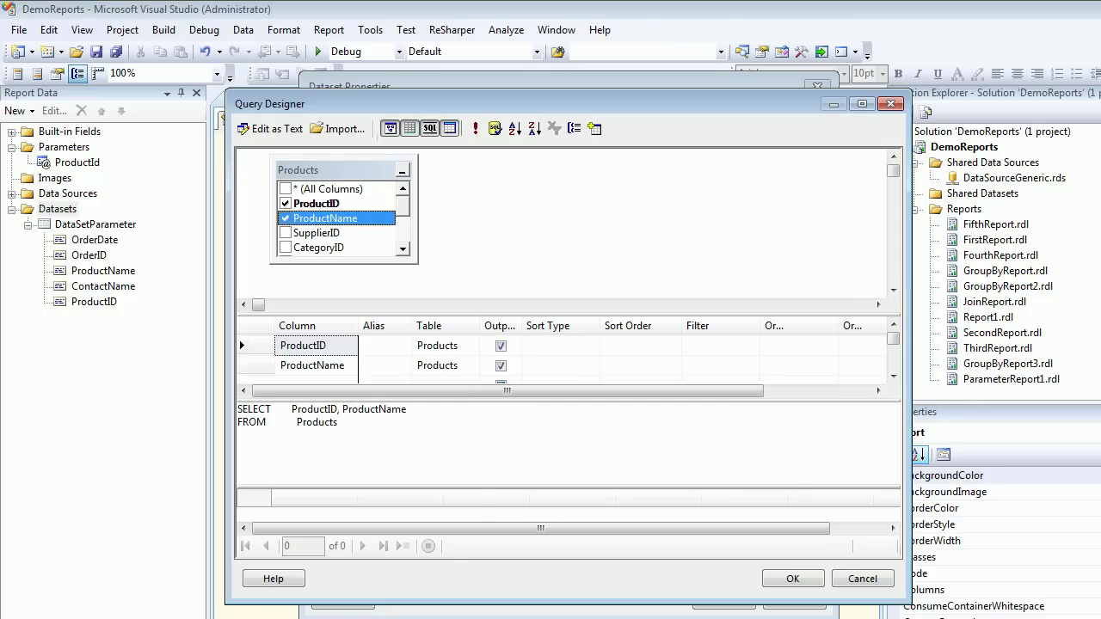
click(792, 578)
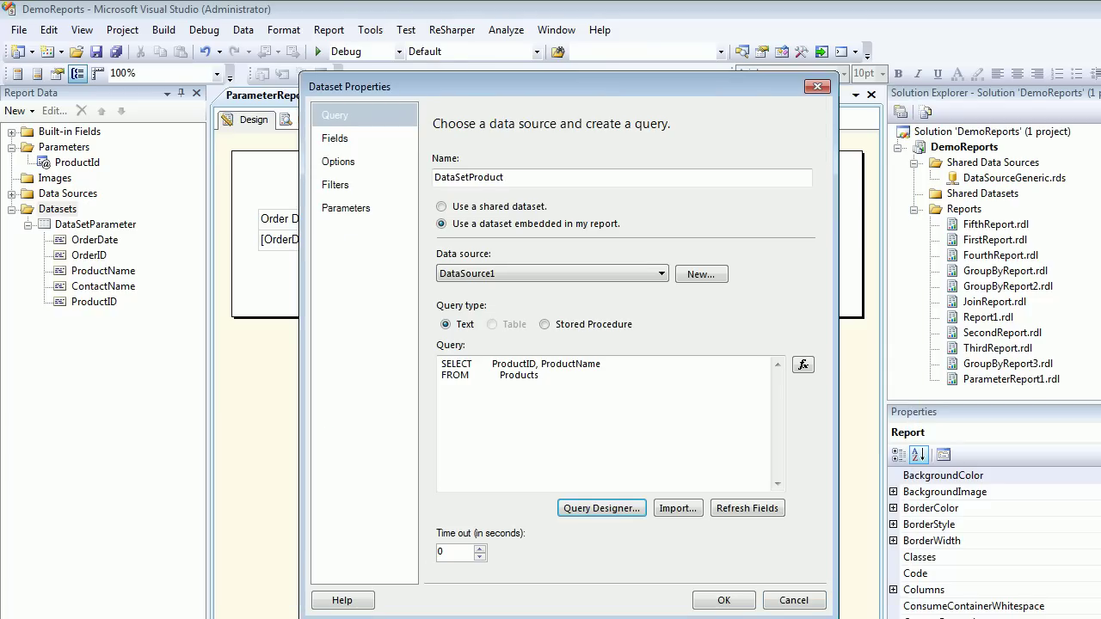
- Test-run the DataSetProduct query in the query designer and accept the new dataset
click(601, 507)
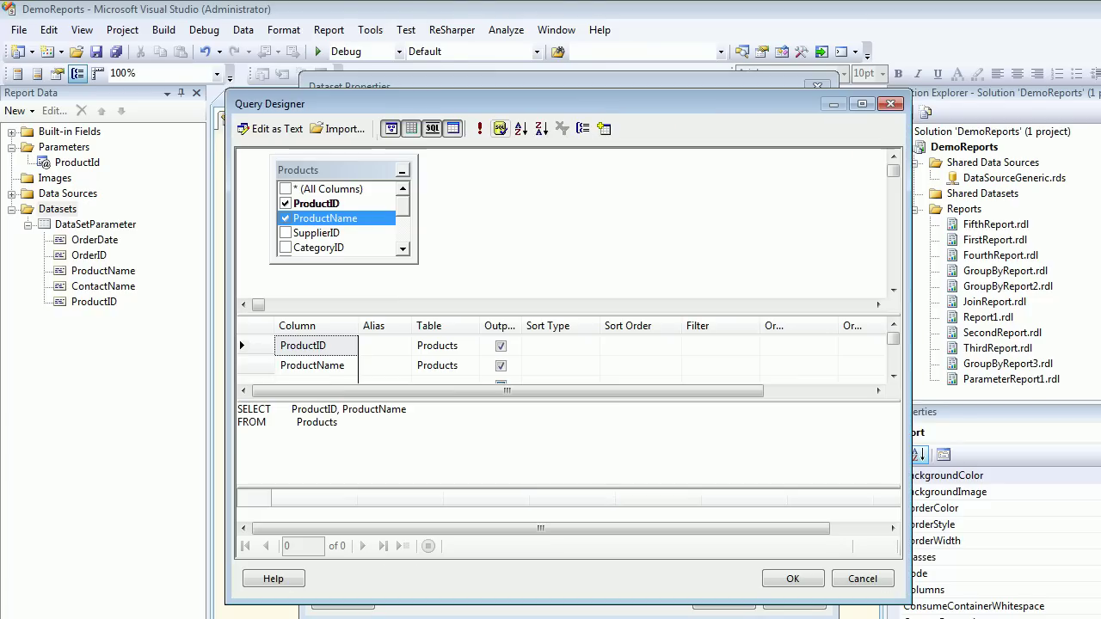
click(480, 128)
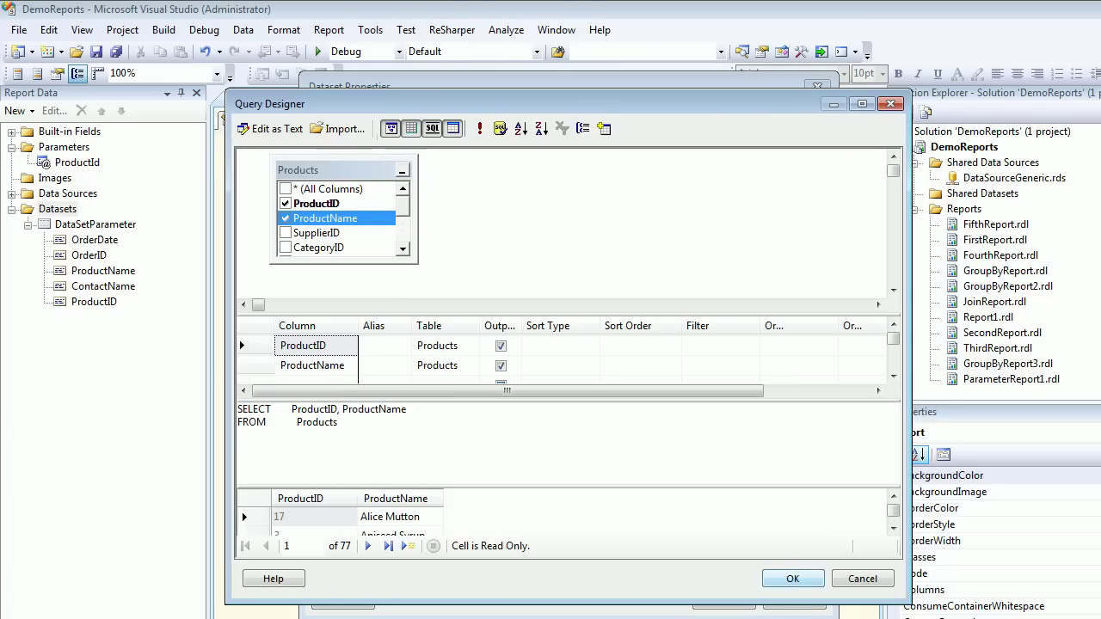
click(792, 578)
click(723, 600)
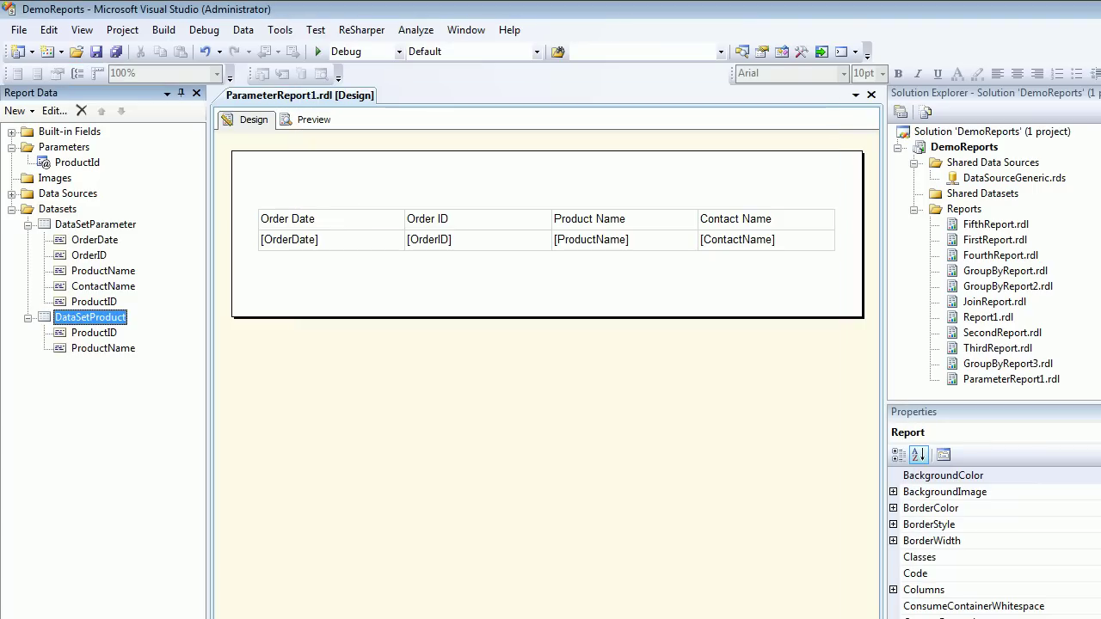
- Set the ProductId parameter's available values to come from a query, using the DataSetProduct dataset
right_click(92, 161)
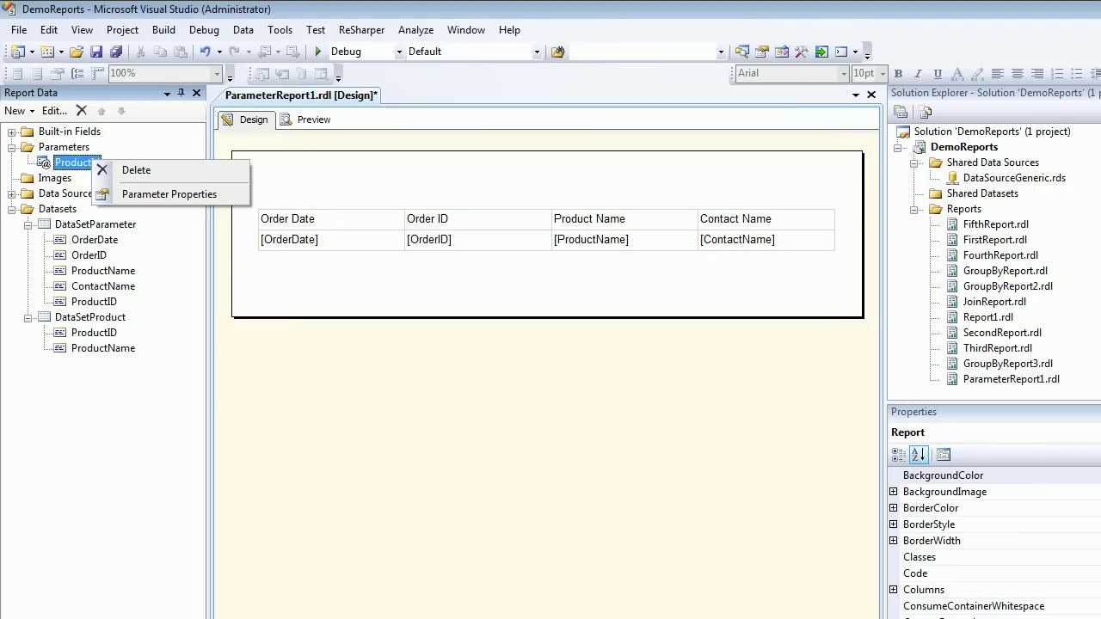
click(169, 193)
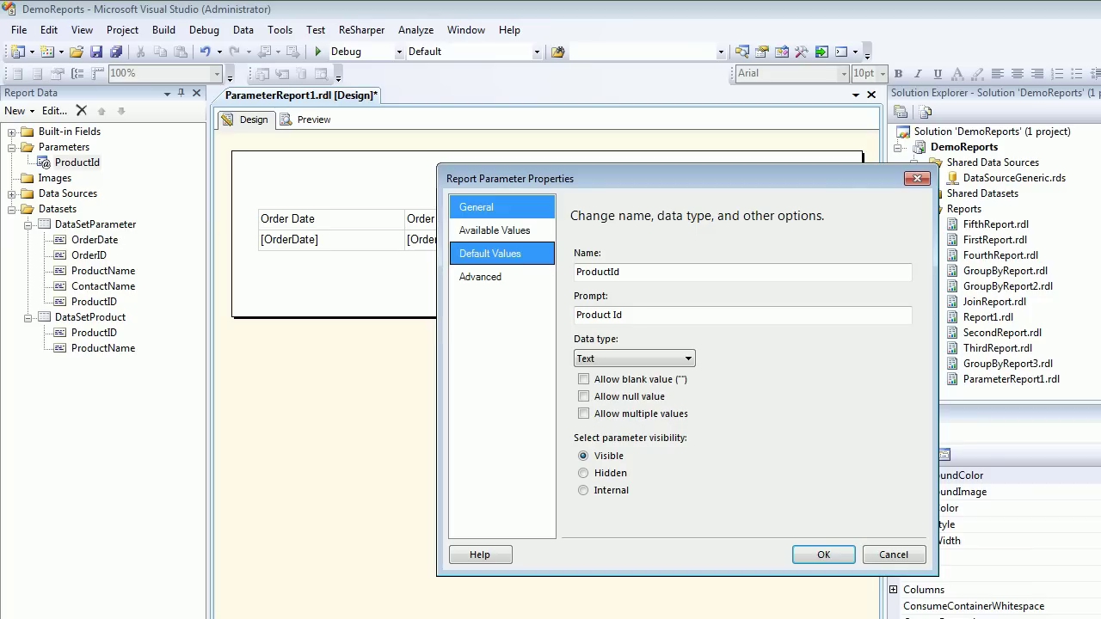
click(494, 229)
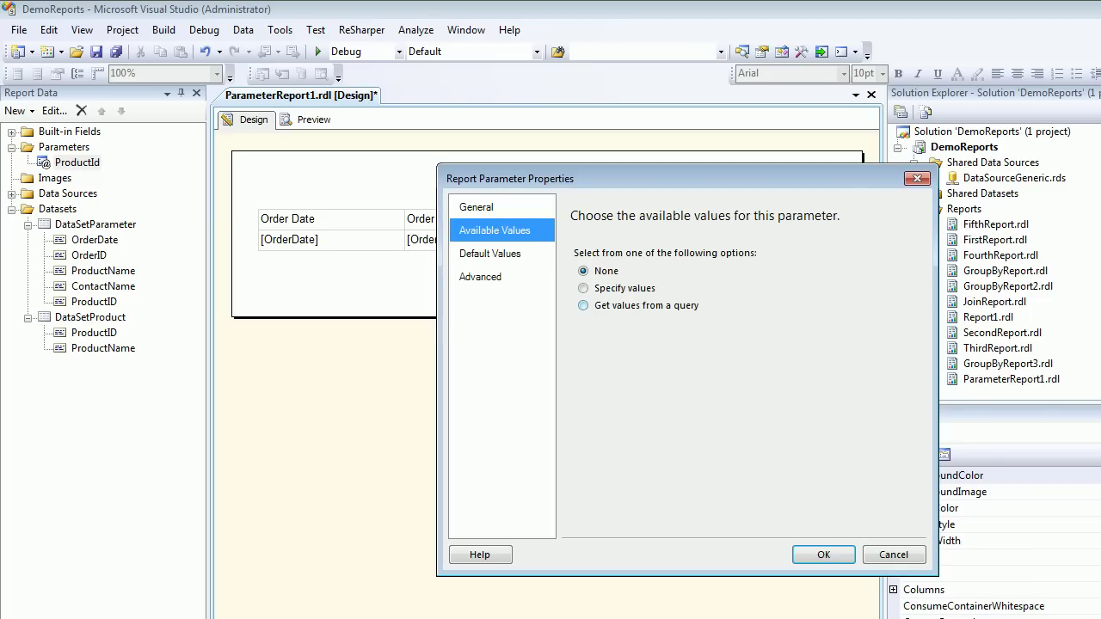
click(583, 305)
drag(653, 179, 537, 86)
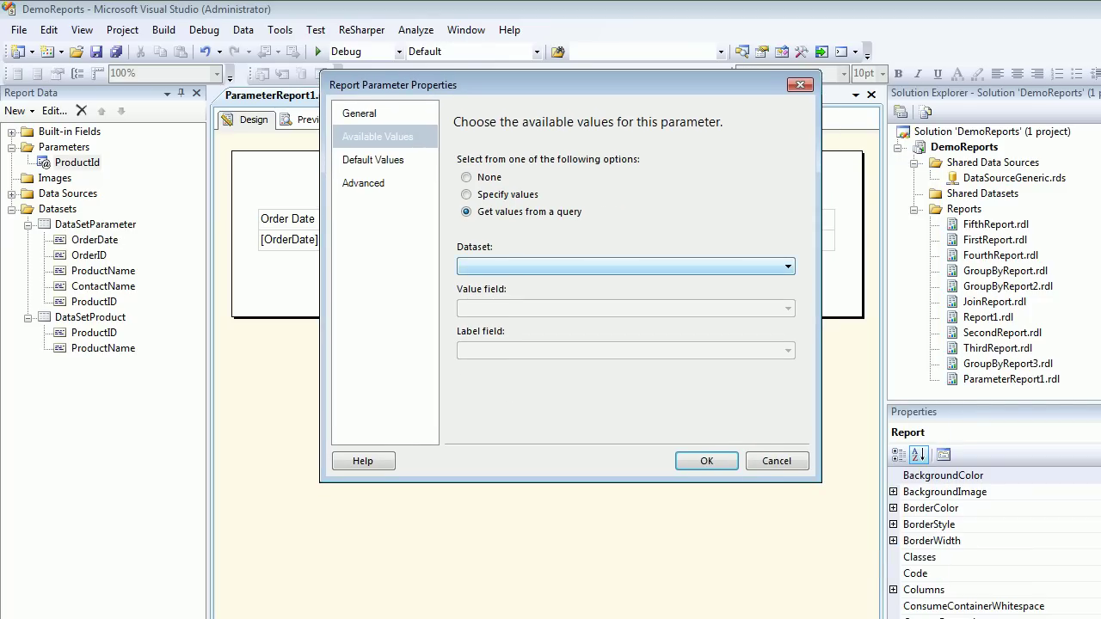
click(626, 266)
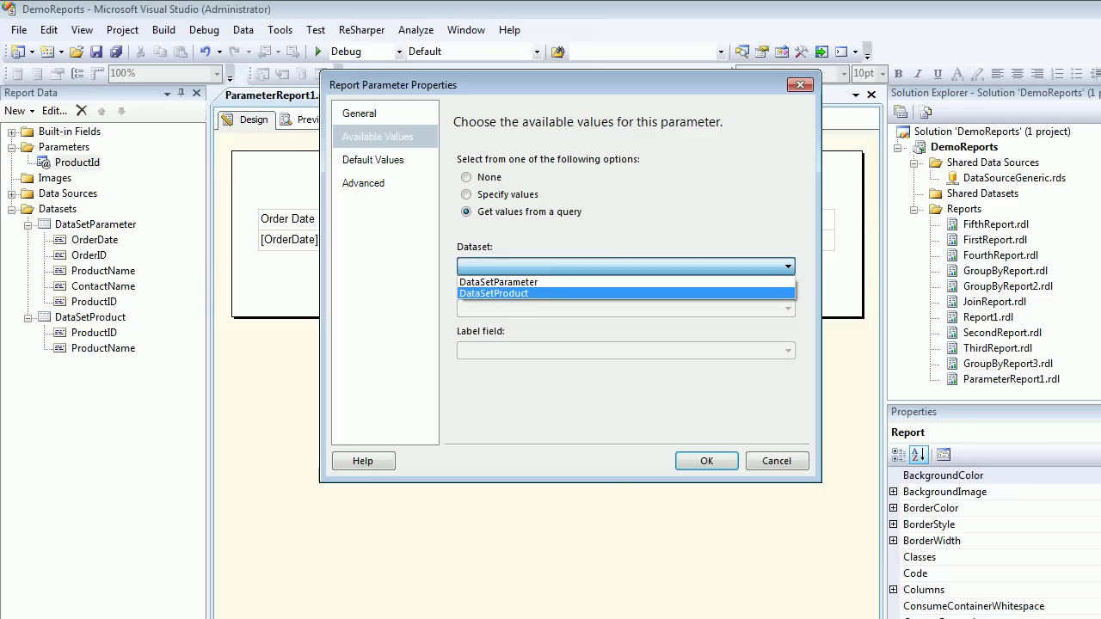
key(Return)
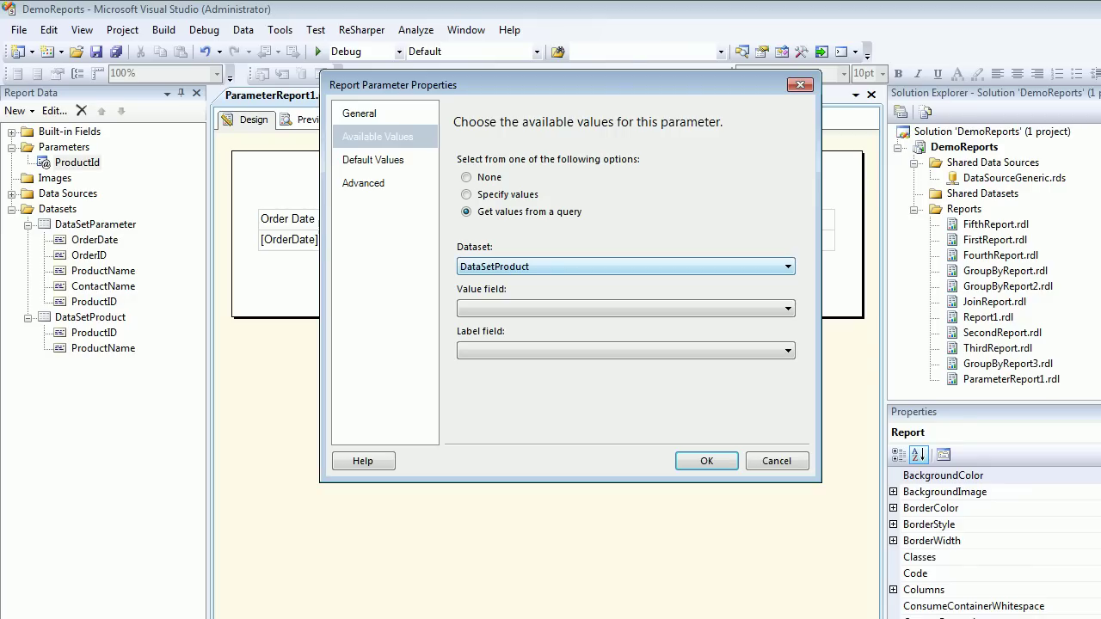
- Set the parameter's label field to ProductName and its value field to ProductID, and accept the properties
click(788, 350)
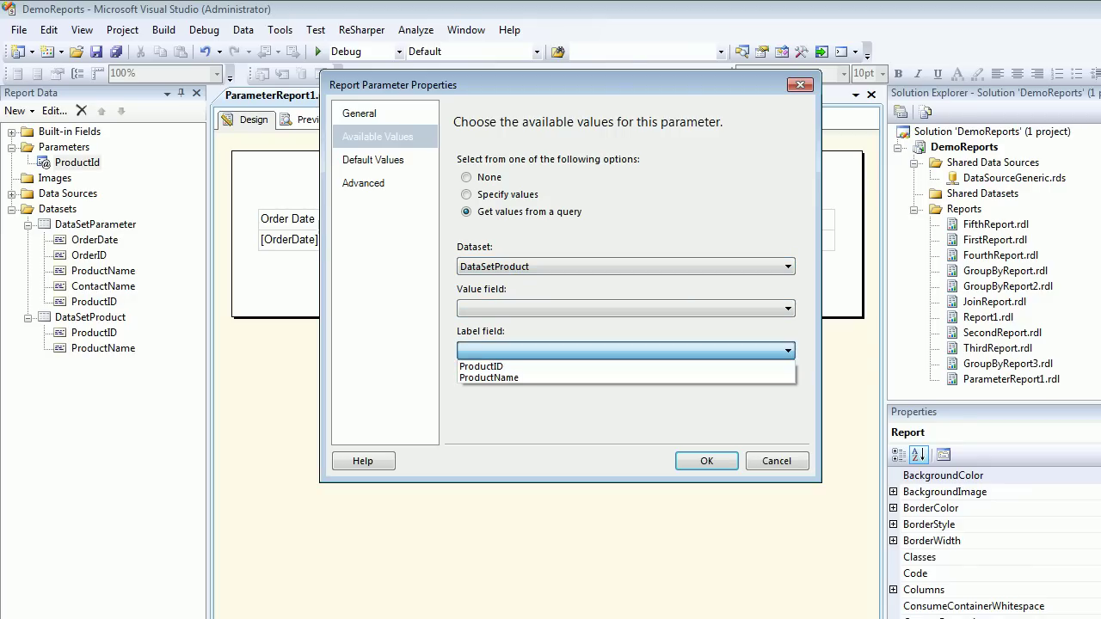
key(Down)
key(Down)
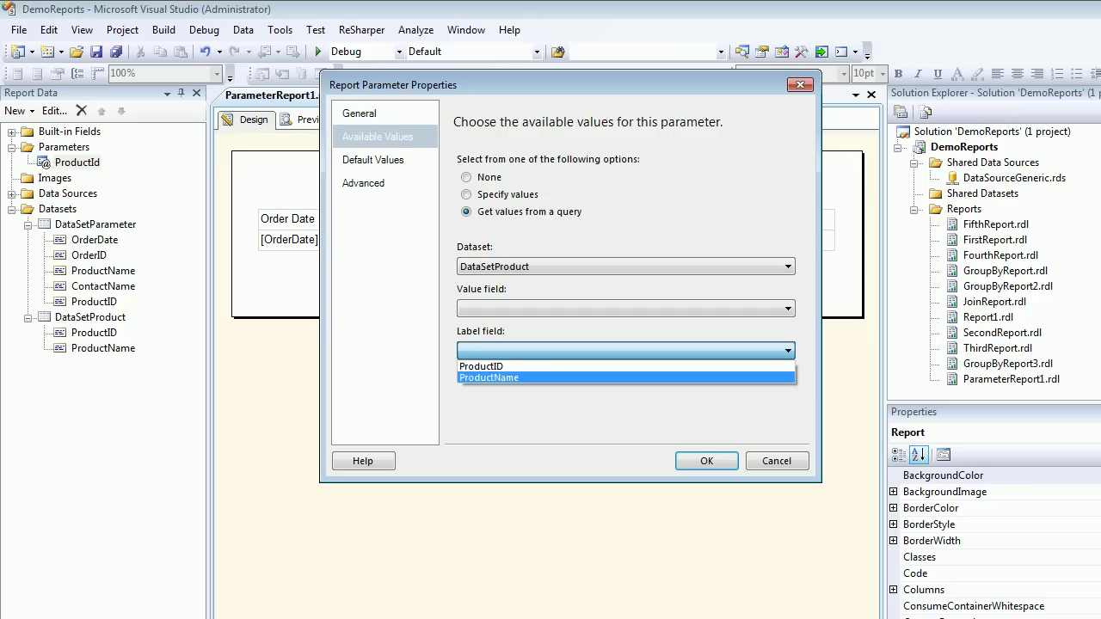
key(Return)
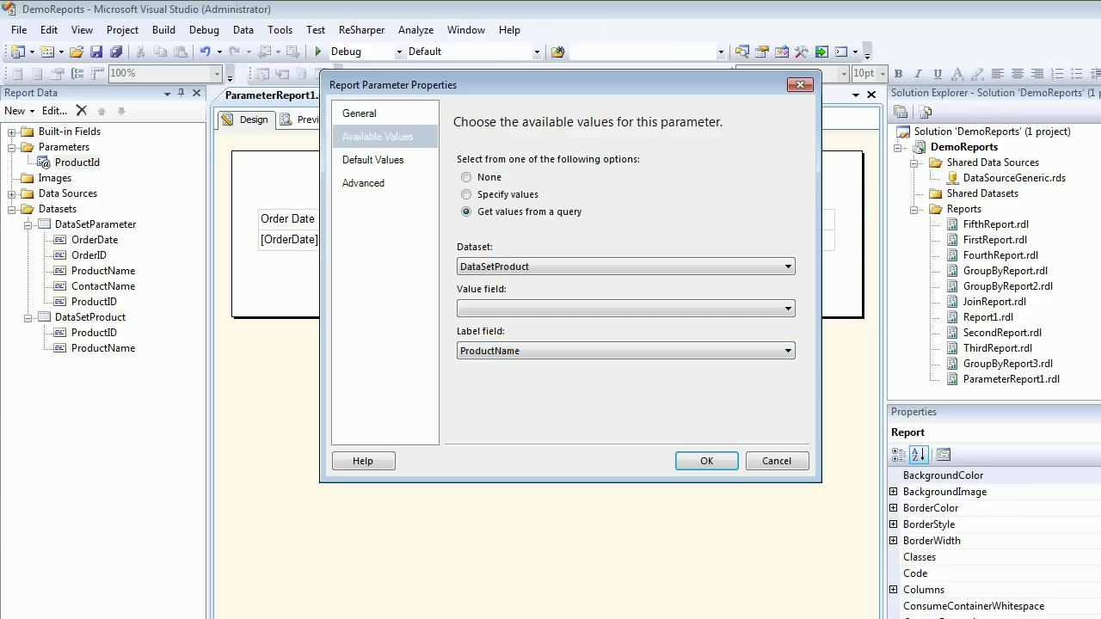
click(626, 309)
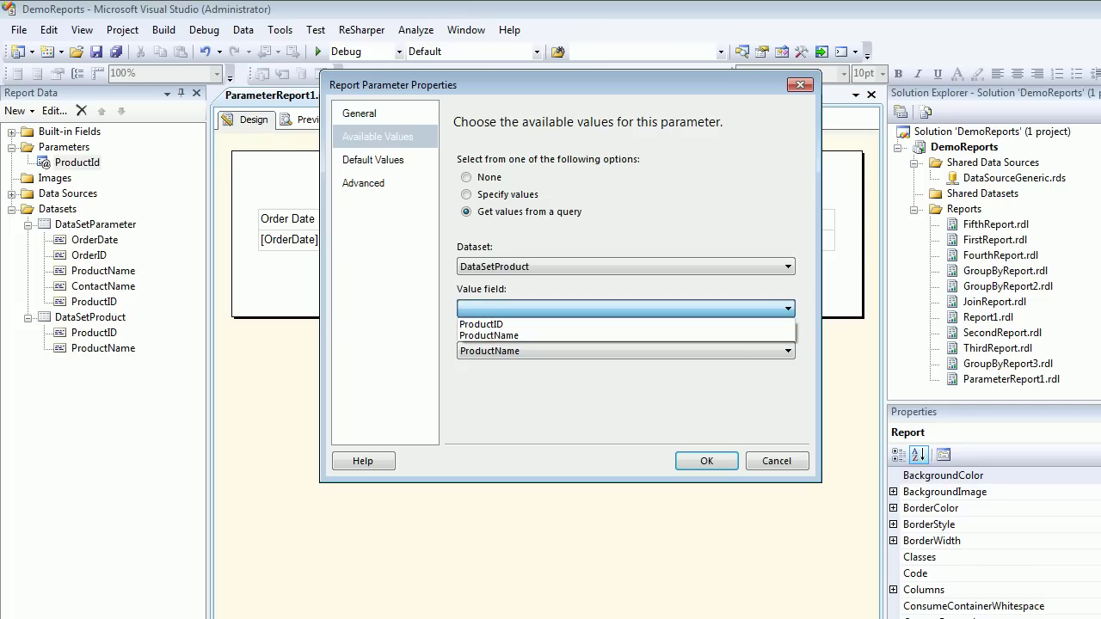
key(Down)
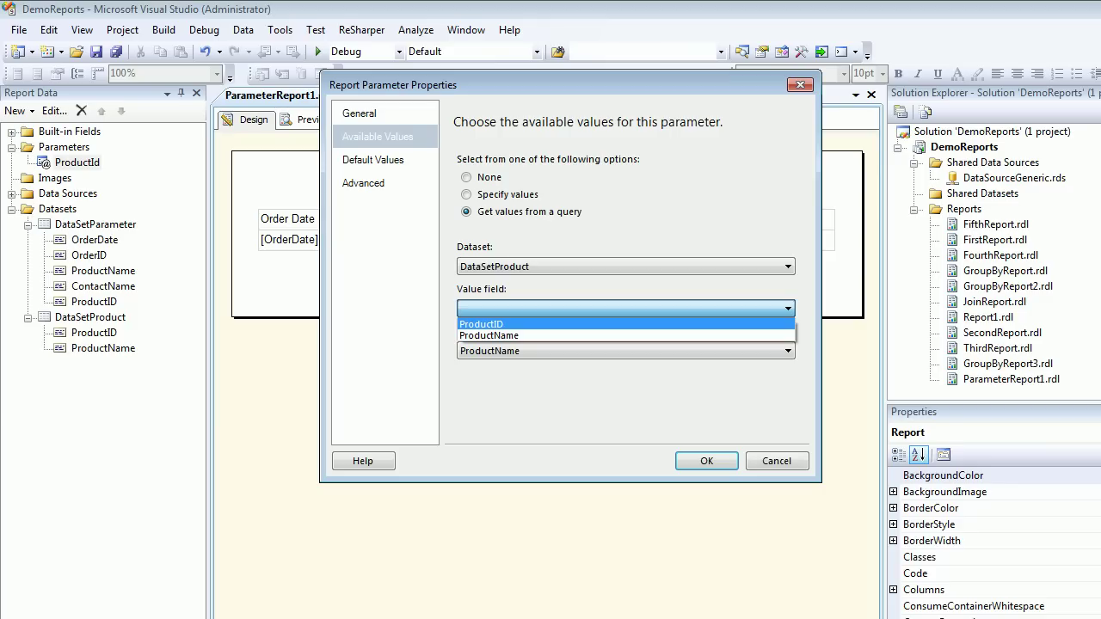
key(Return)
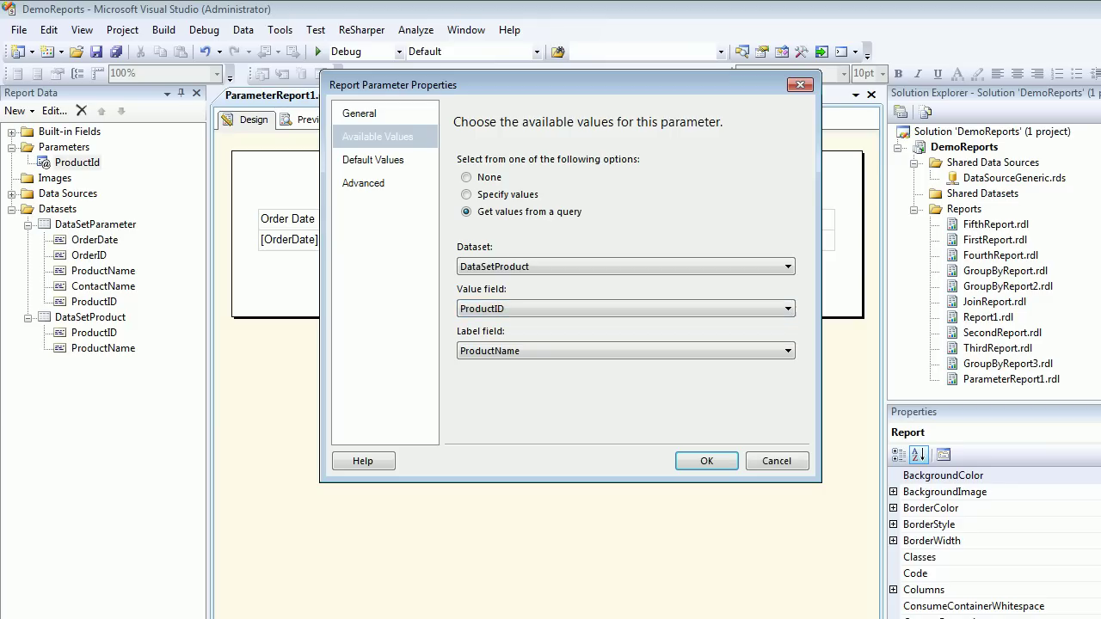
key(Return)
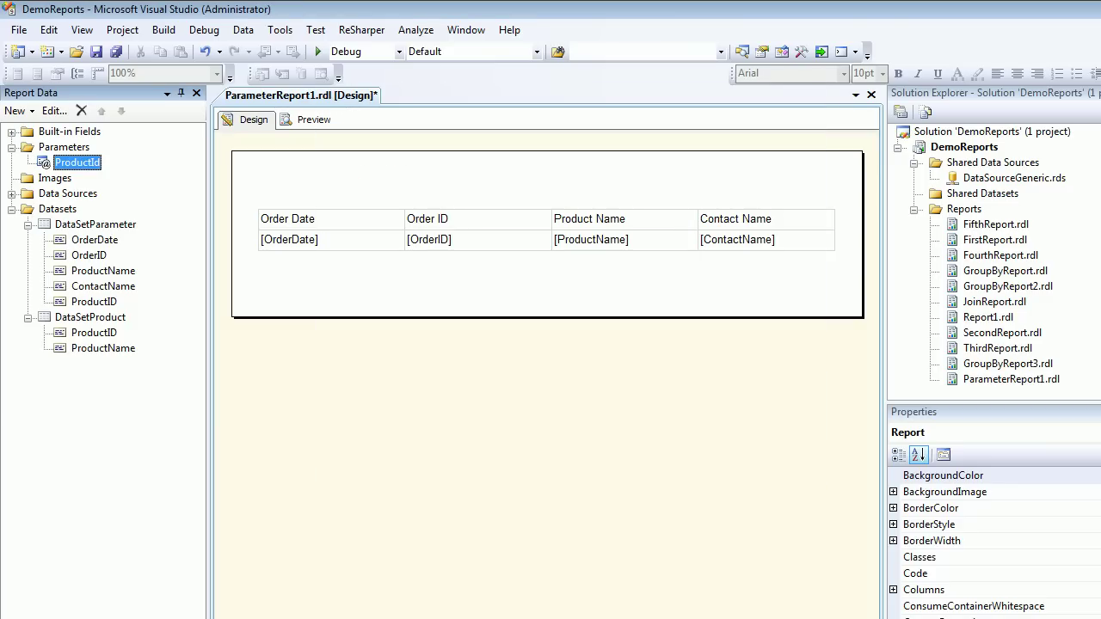
right_click(120, 224)
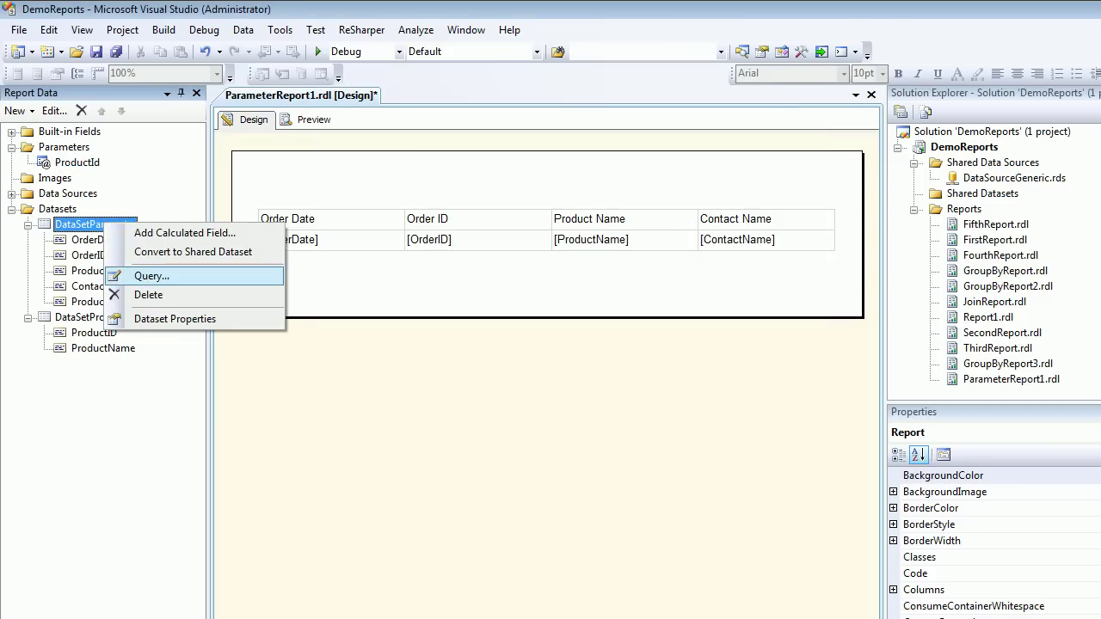
click(146, 275)
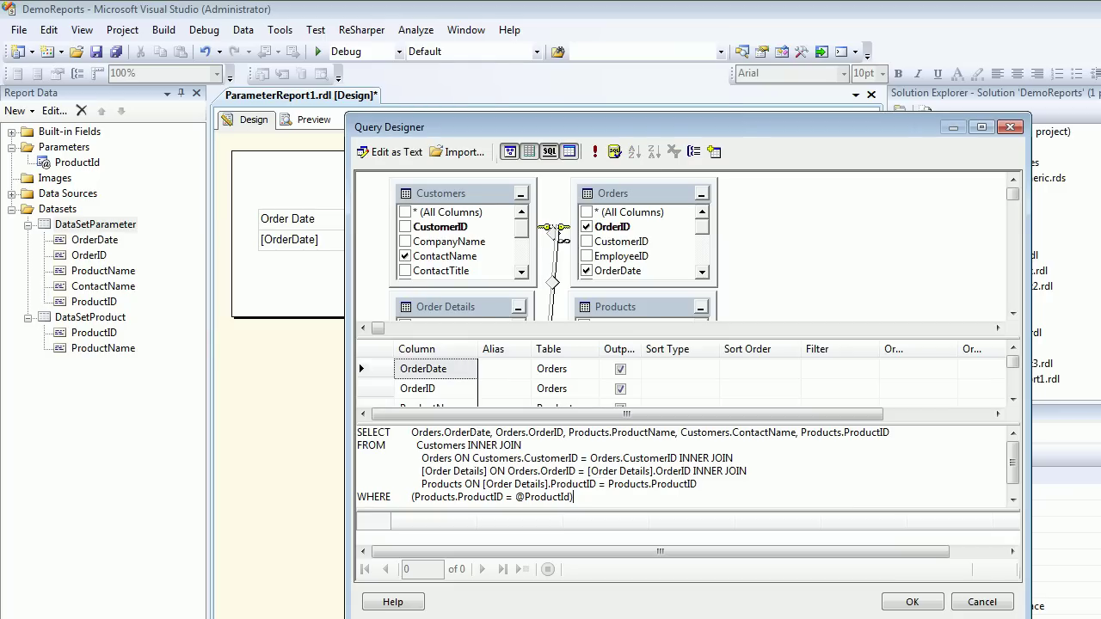
drag(515, 497, 570, 498)
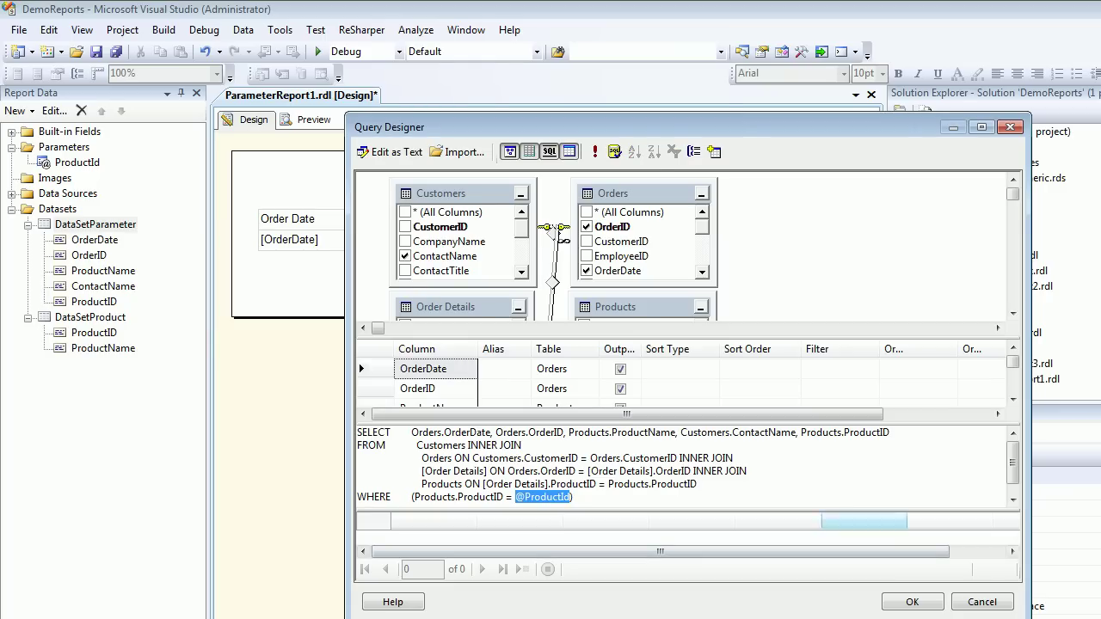
click(911, 602)
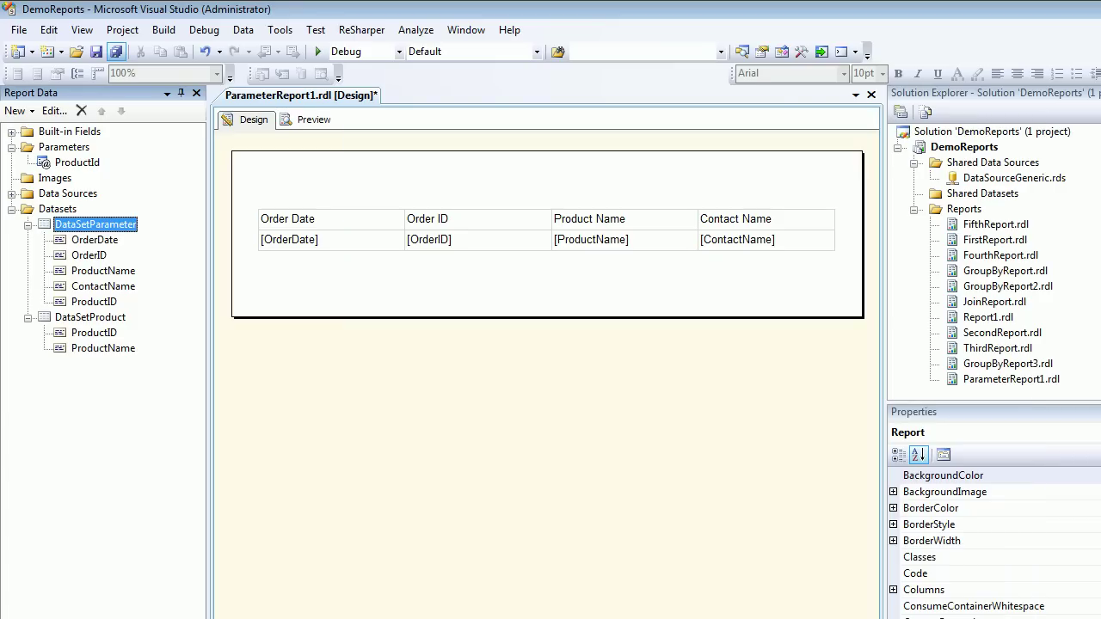
click(116, 51)
- Preview ParameterReport1 with Chai chosen as the product and look through the listed orders
click(312, 120)
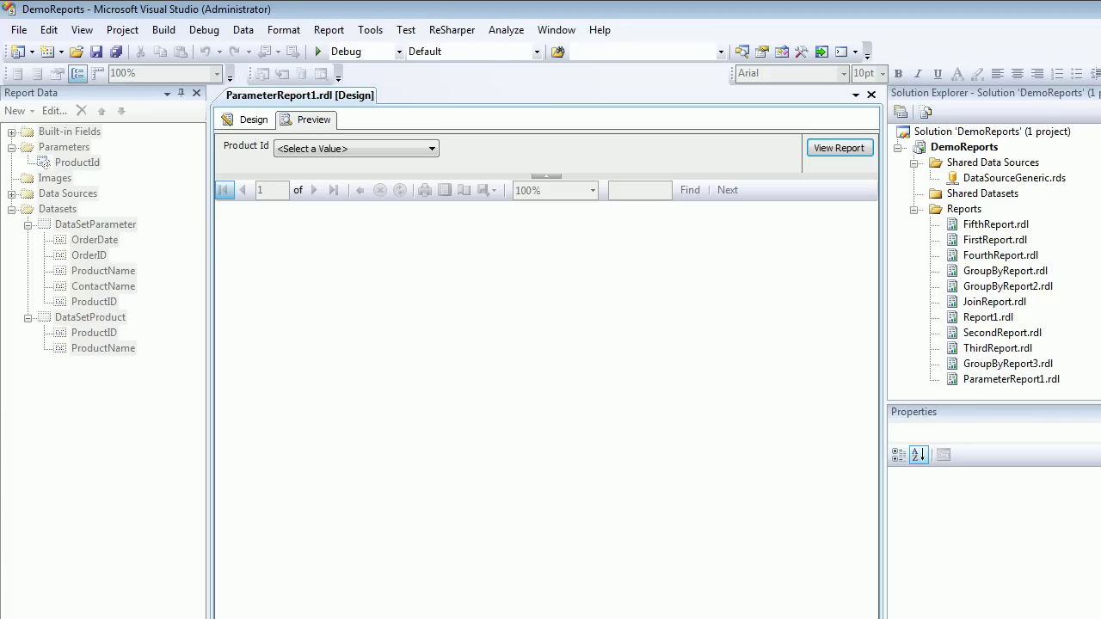
click(431, 149)
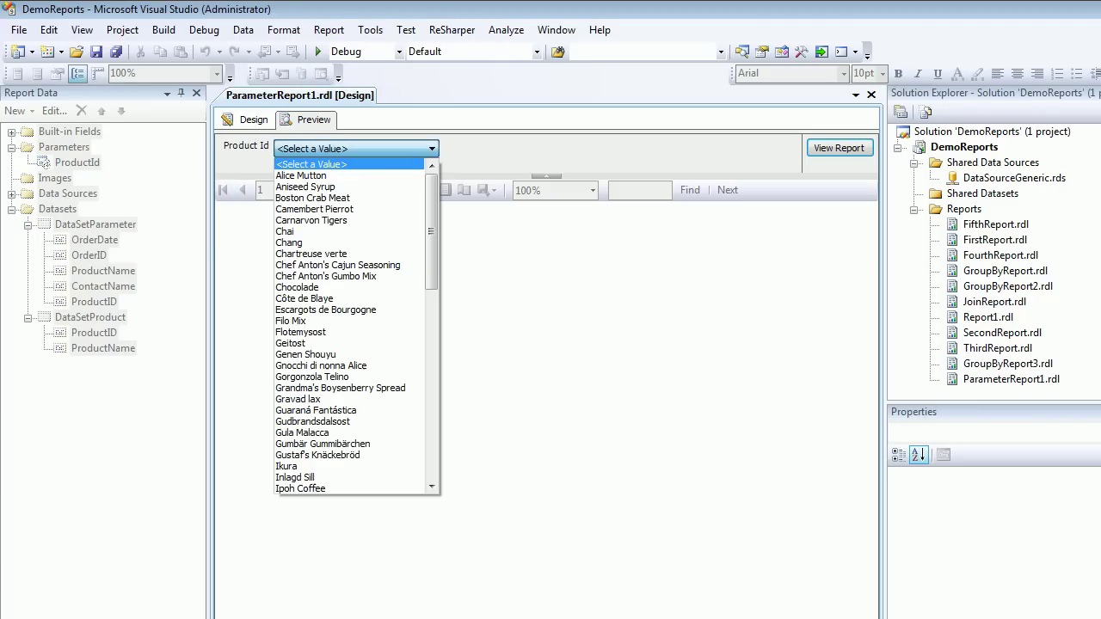
mouse_move(431, 232)
mouse_down()
mouse_move(431, 295)
mouse_move(432, 231)
mouse_up()
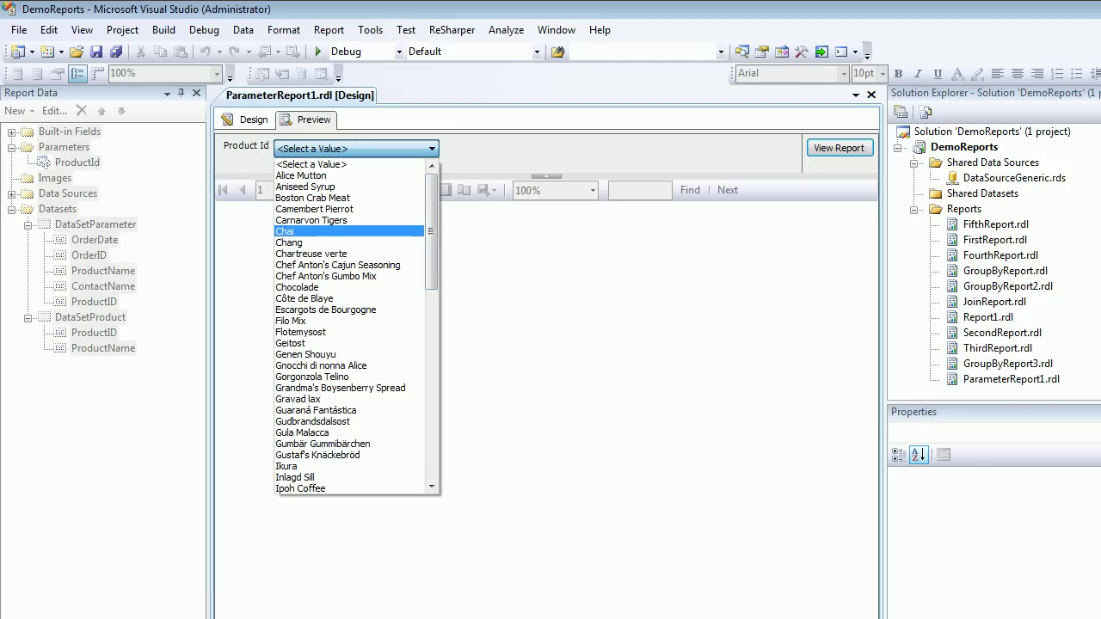
click(344, 231)
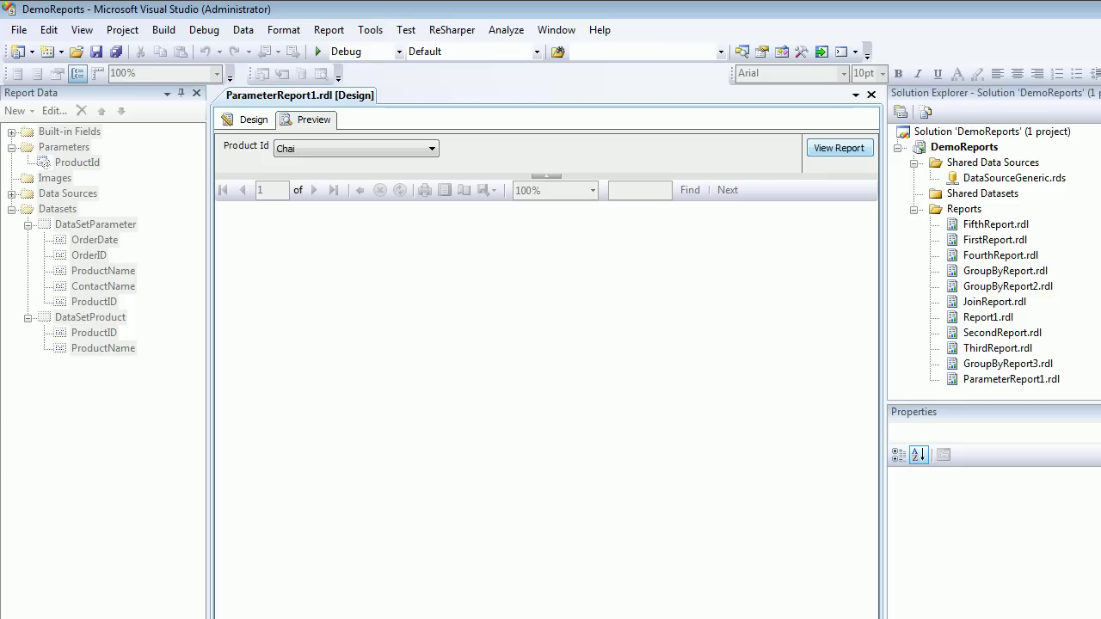
click(838, 147)
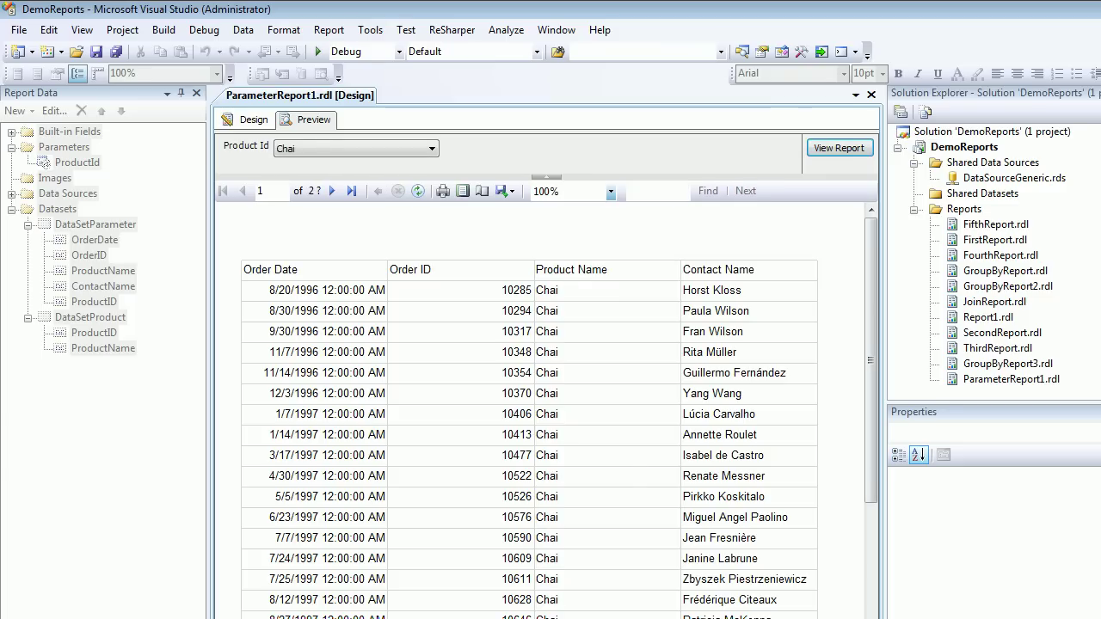
scroll(551, 413, down, 3)
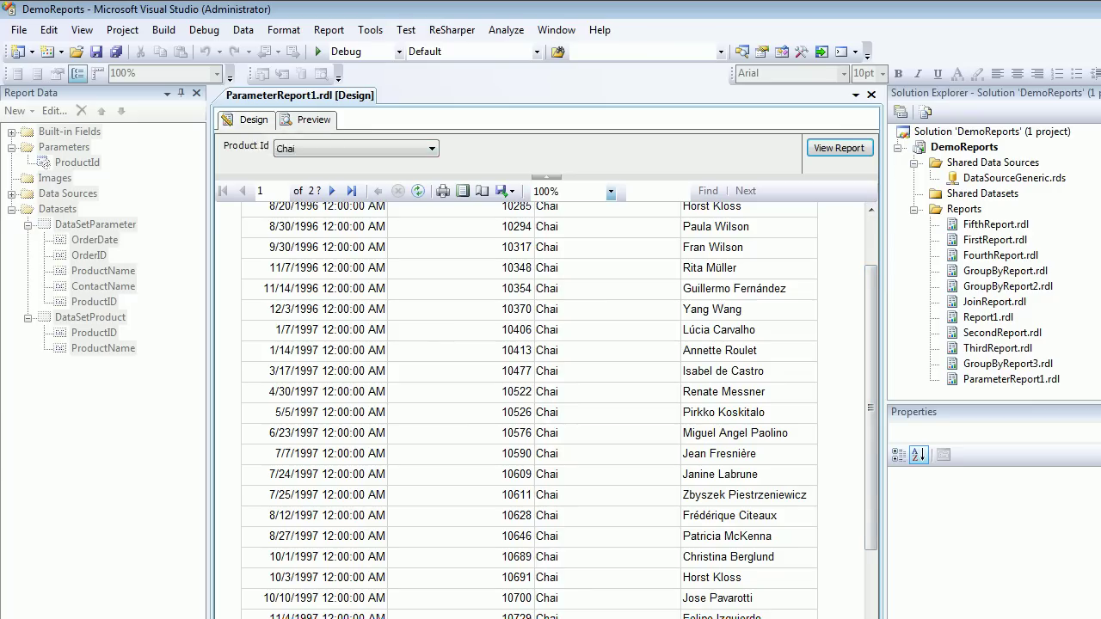
- Test-run the DataSetParameter query in the query designer with a ProductId value of 1, and accept the query
click(251, 120)
click(77, 163)
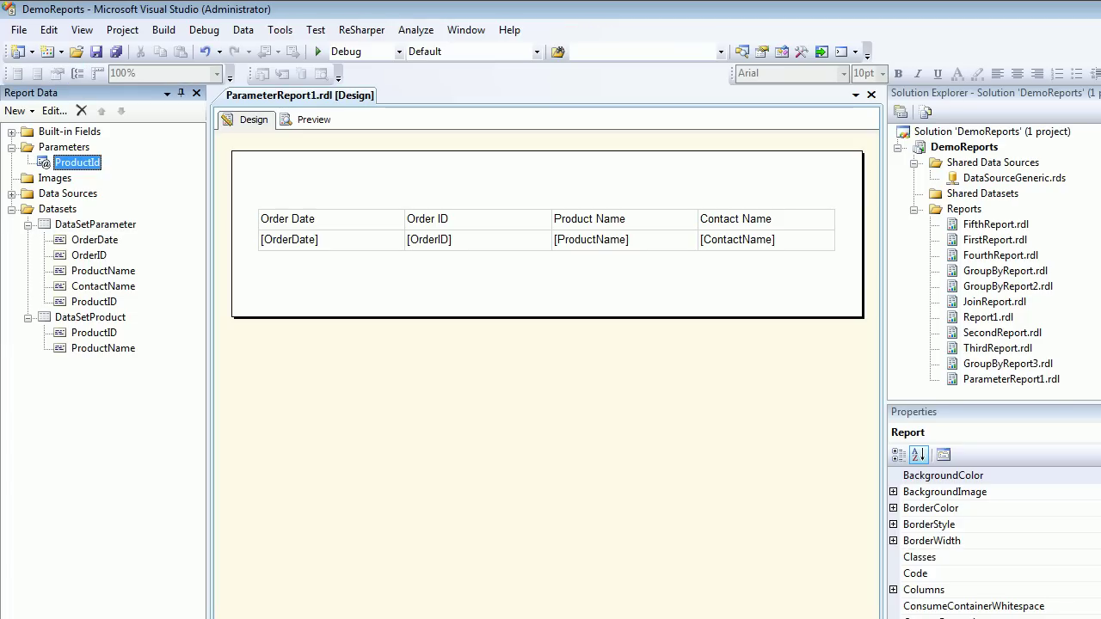
right_click(96, 225)
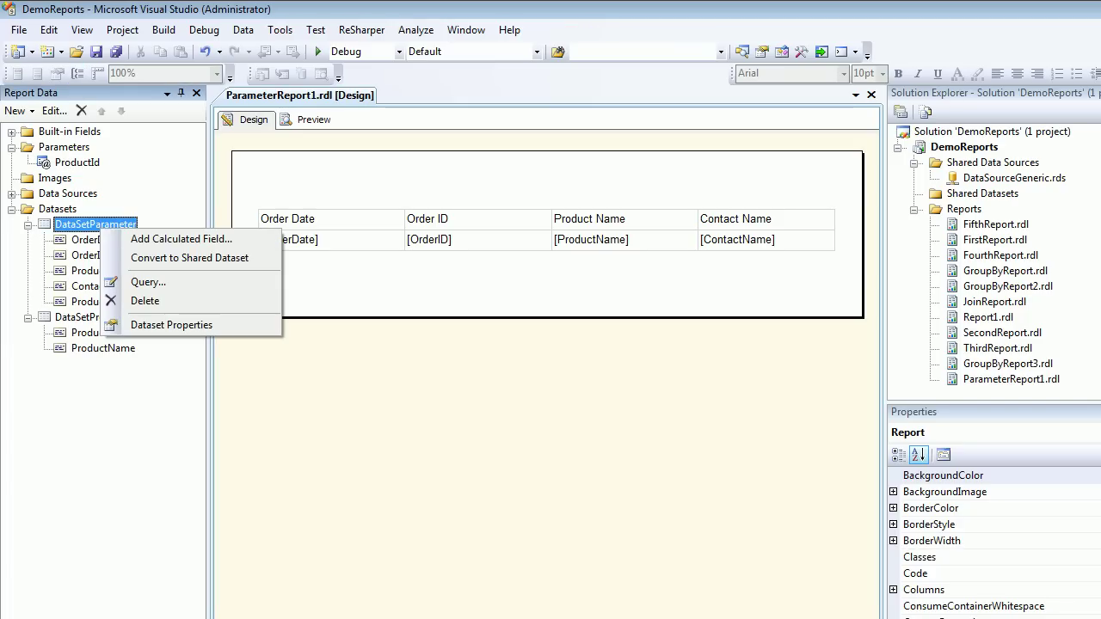
click(131, 282)
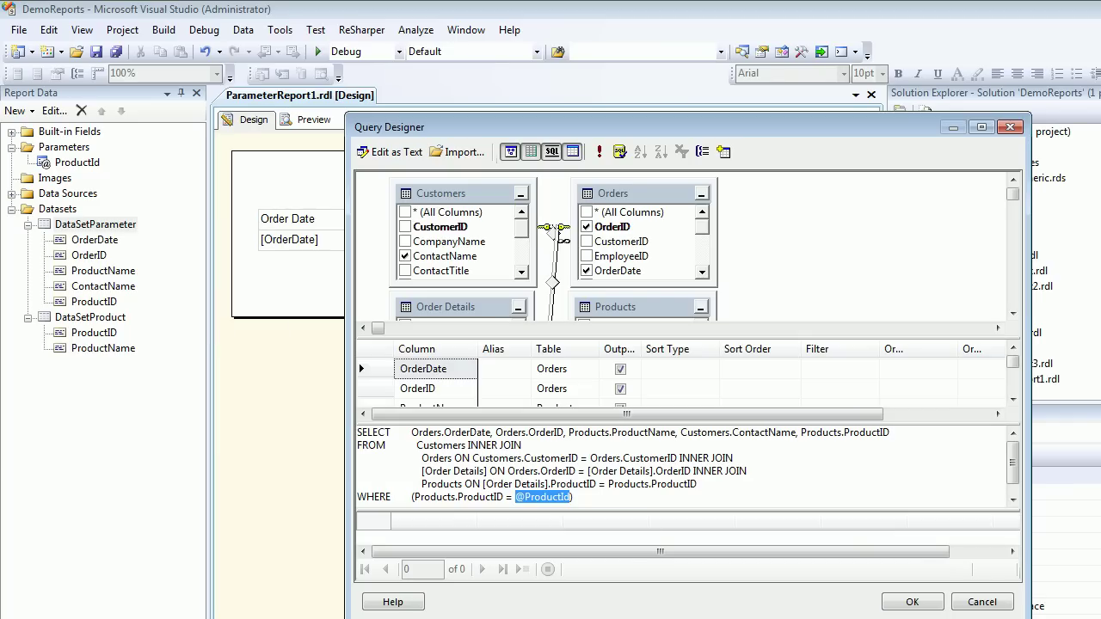
click(600, 151)
text(1)
key(Return)
click(912, 602)
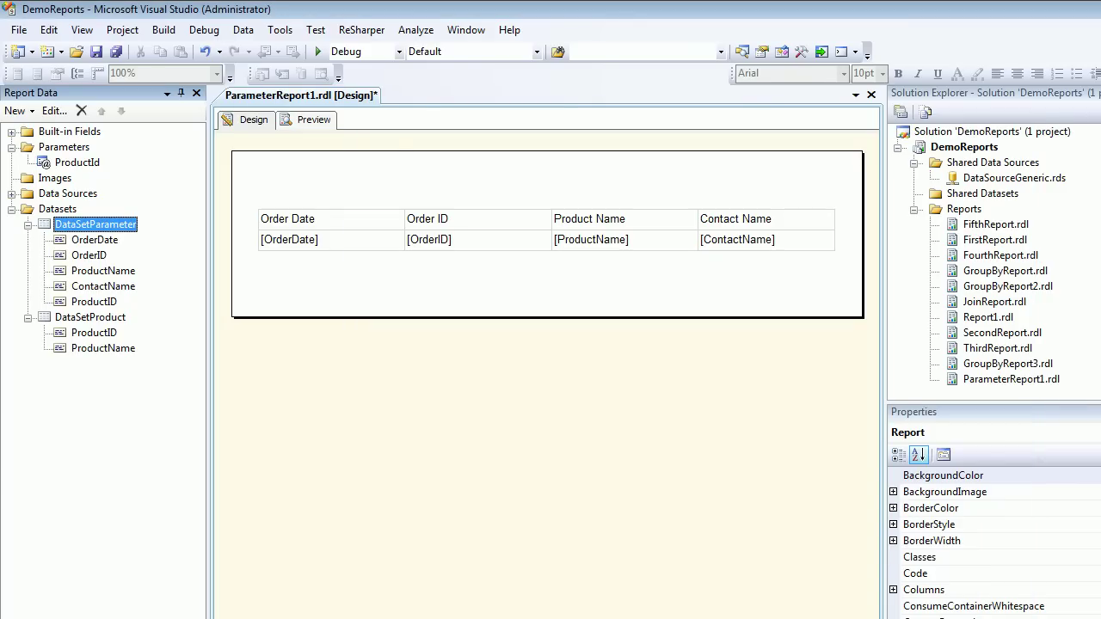
- Preview ParameterReport1 again with Chang chosen as the product and look through its orders
click(311, 121)
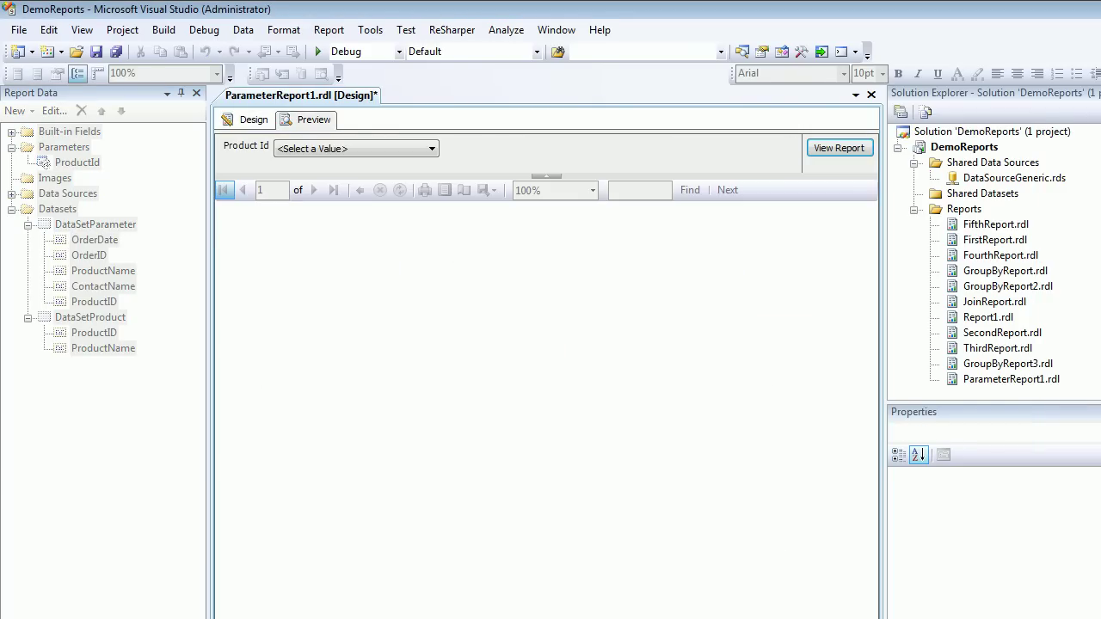
click(355, 149)
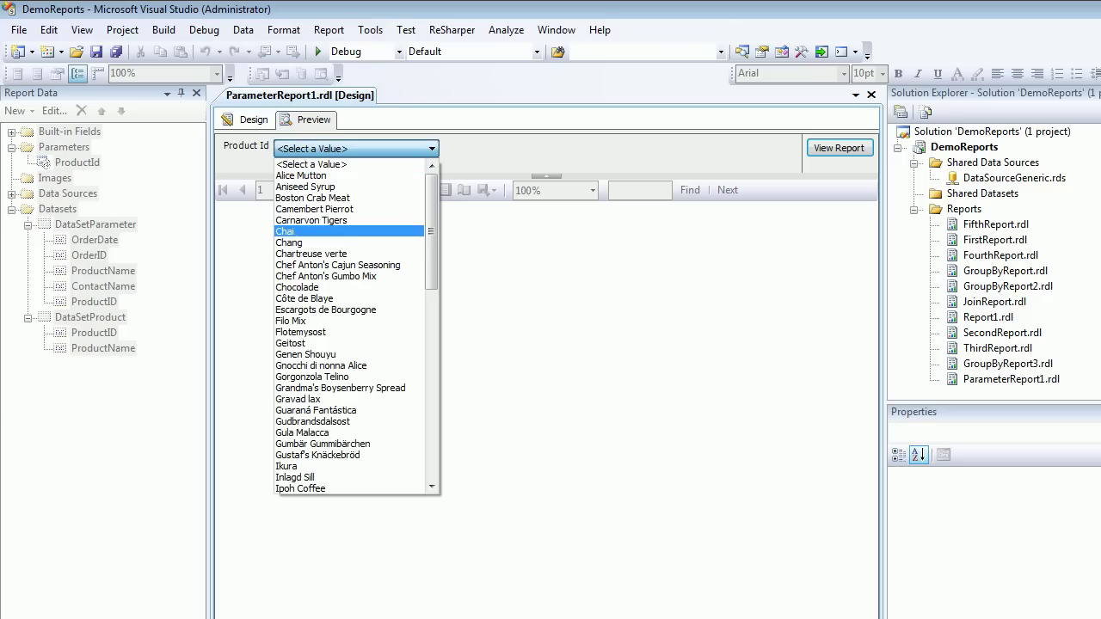
key(Down)
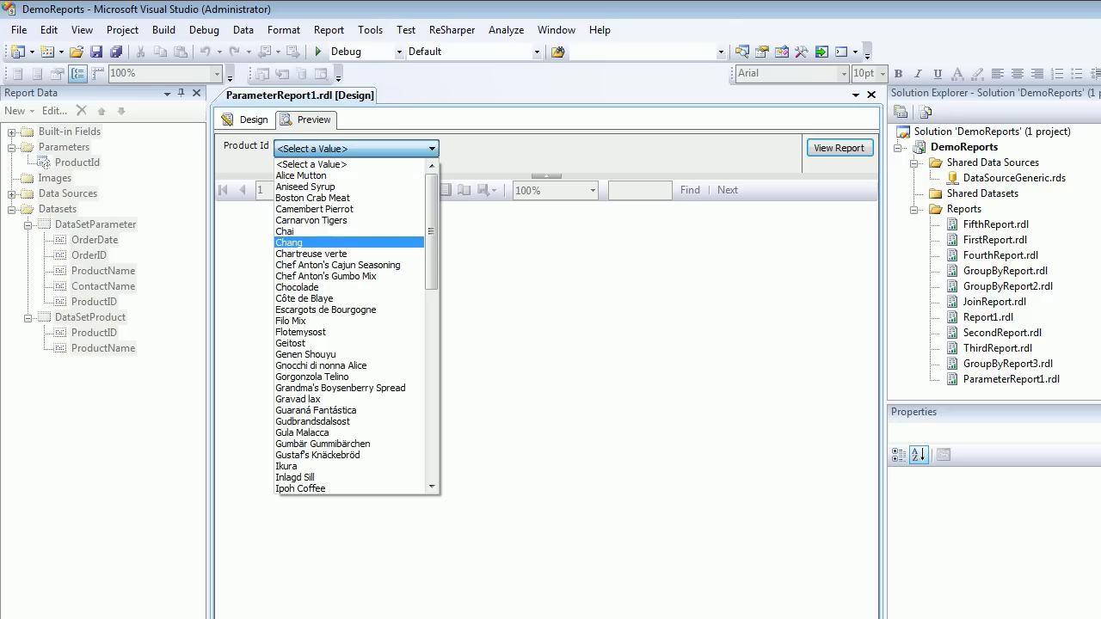
key(Return)
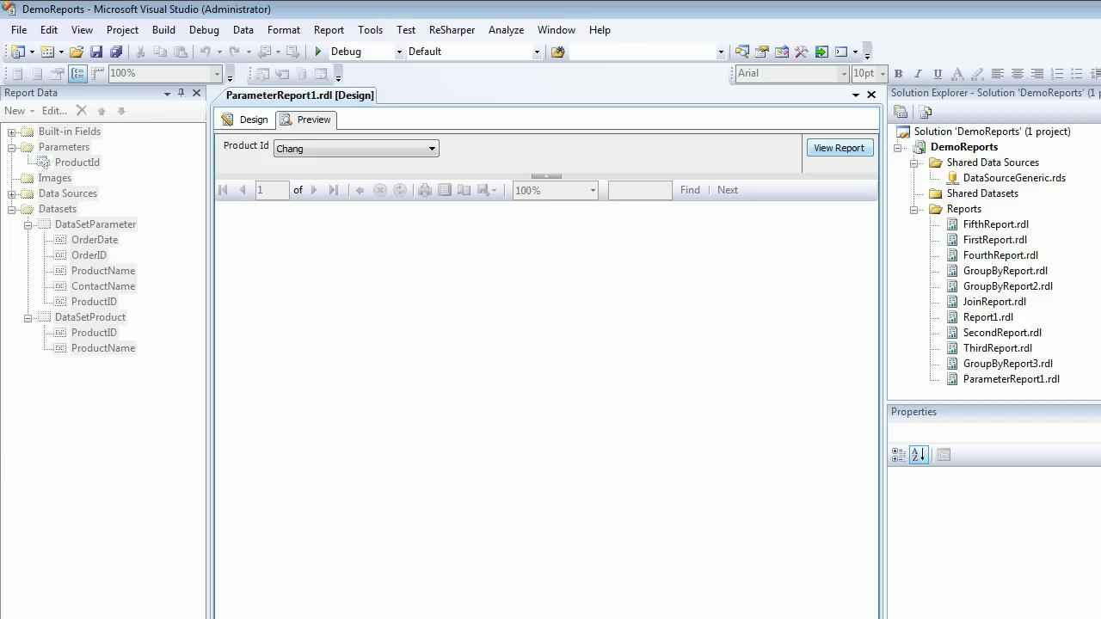
click(839, 148)
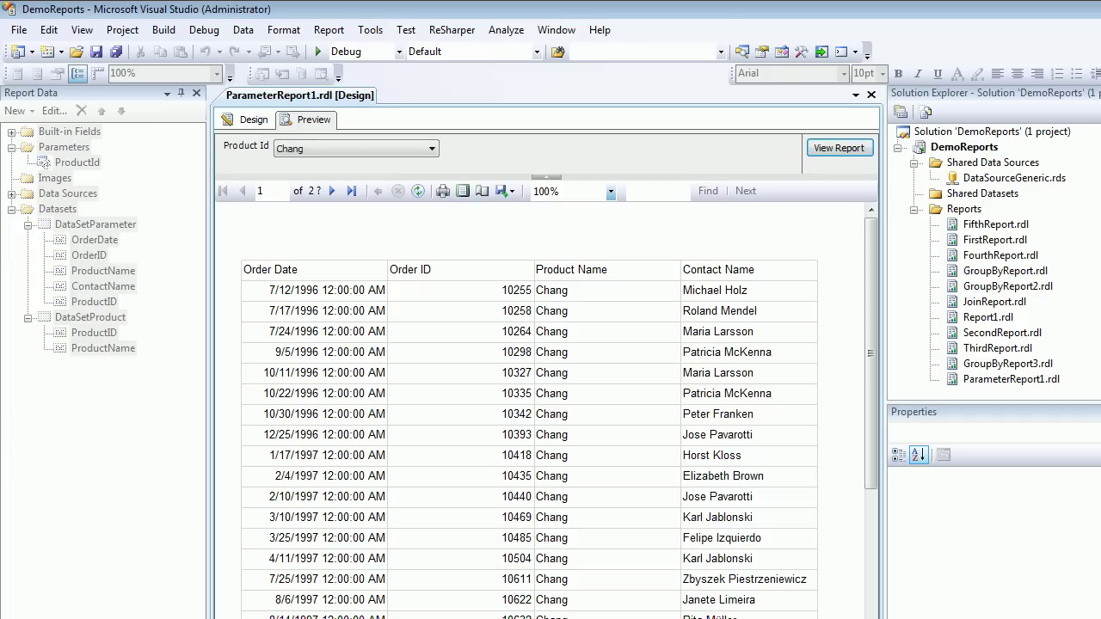
scroll(547, 411, down, 5)
scroll(547, 411, up, 5)
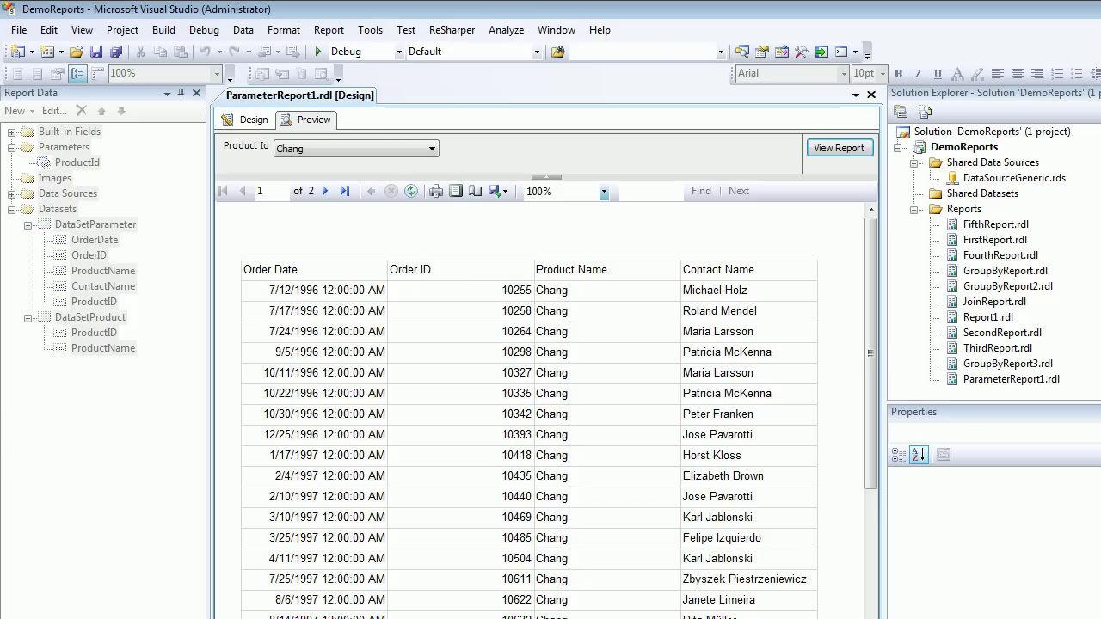